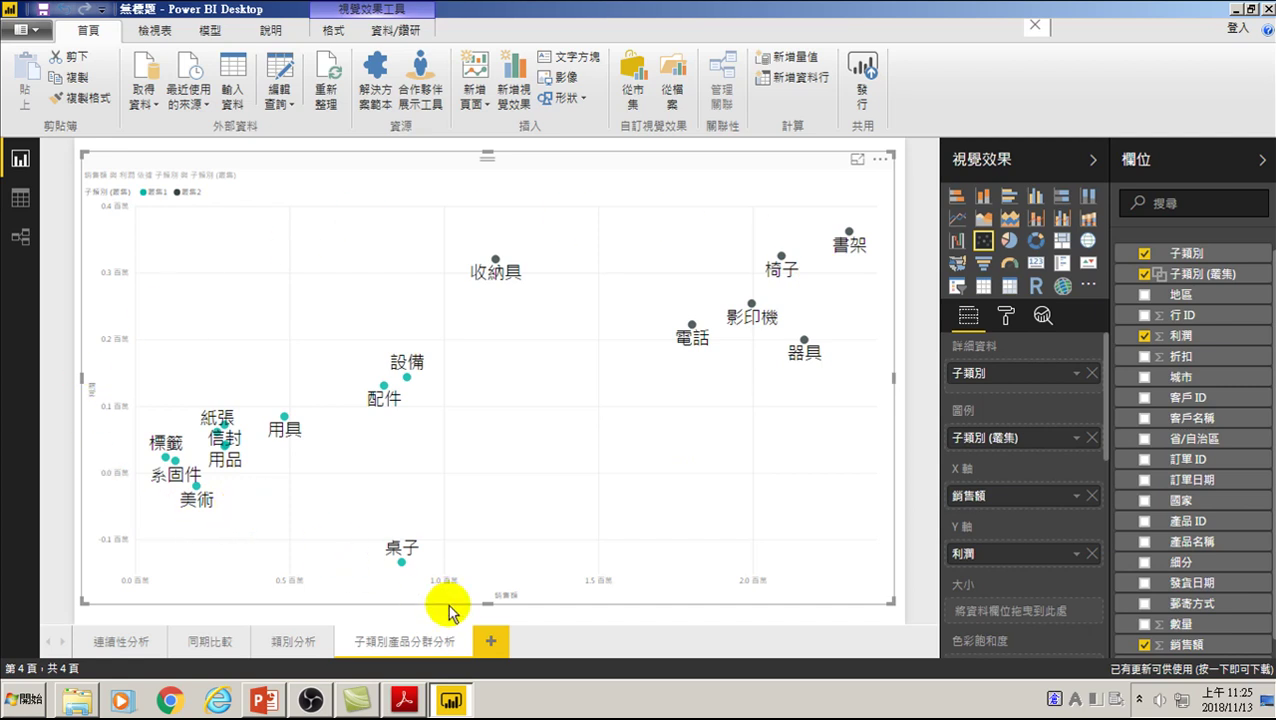
- Add a fifth blank report page and rename its tab to 動態分析
click(490, 641)
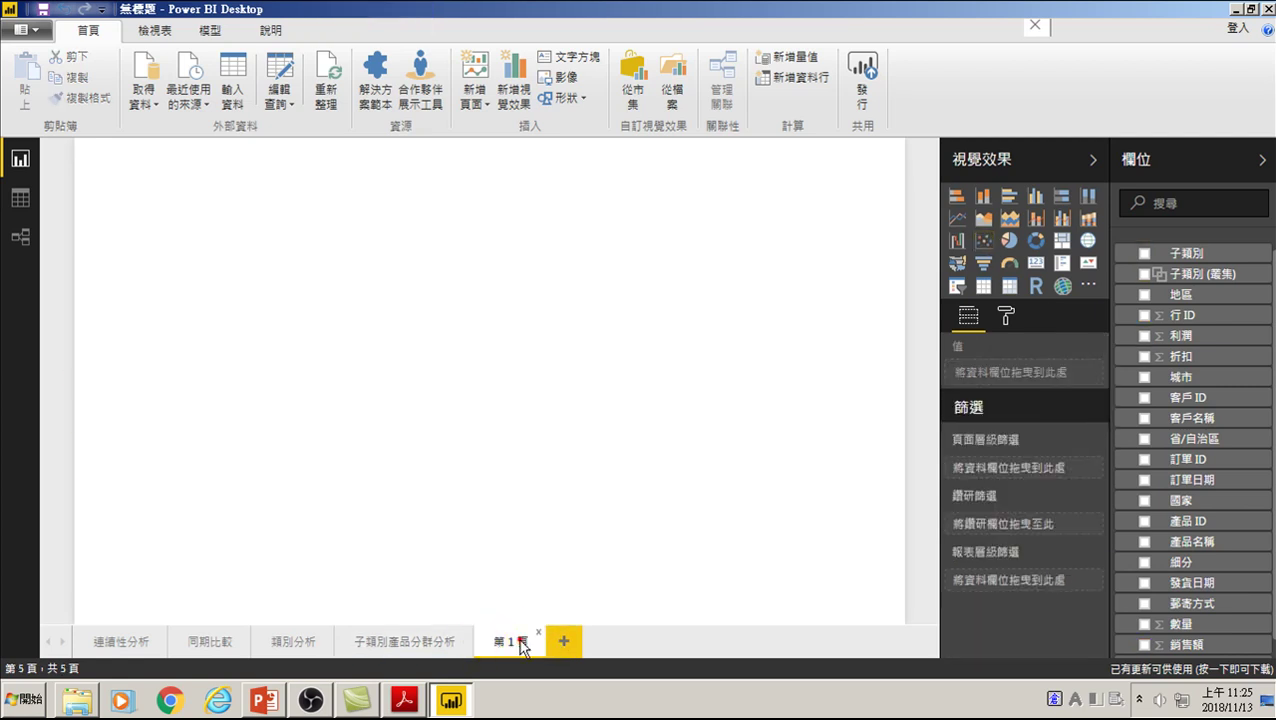
double_click(517, 641)
text(動)
text(庇態)
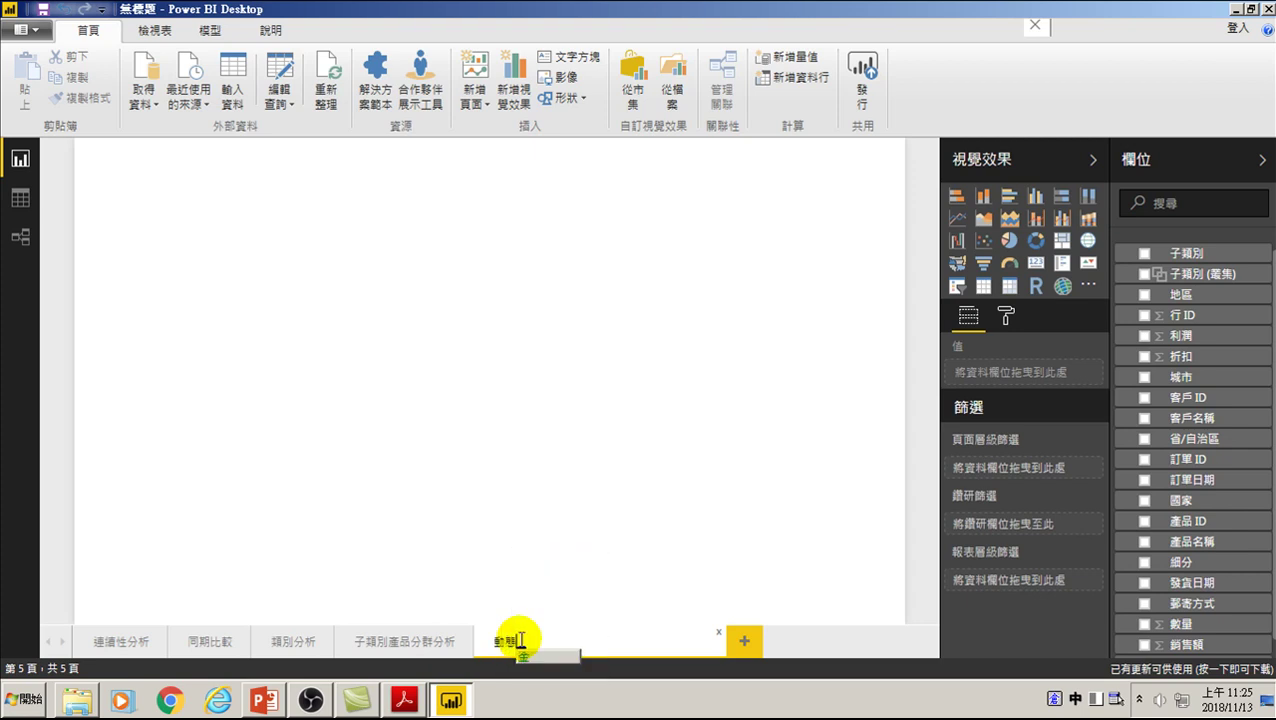
text(分析)
key(Return)
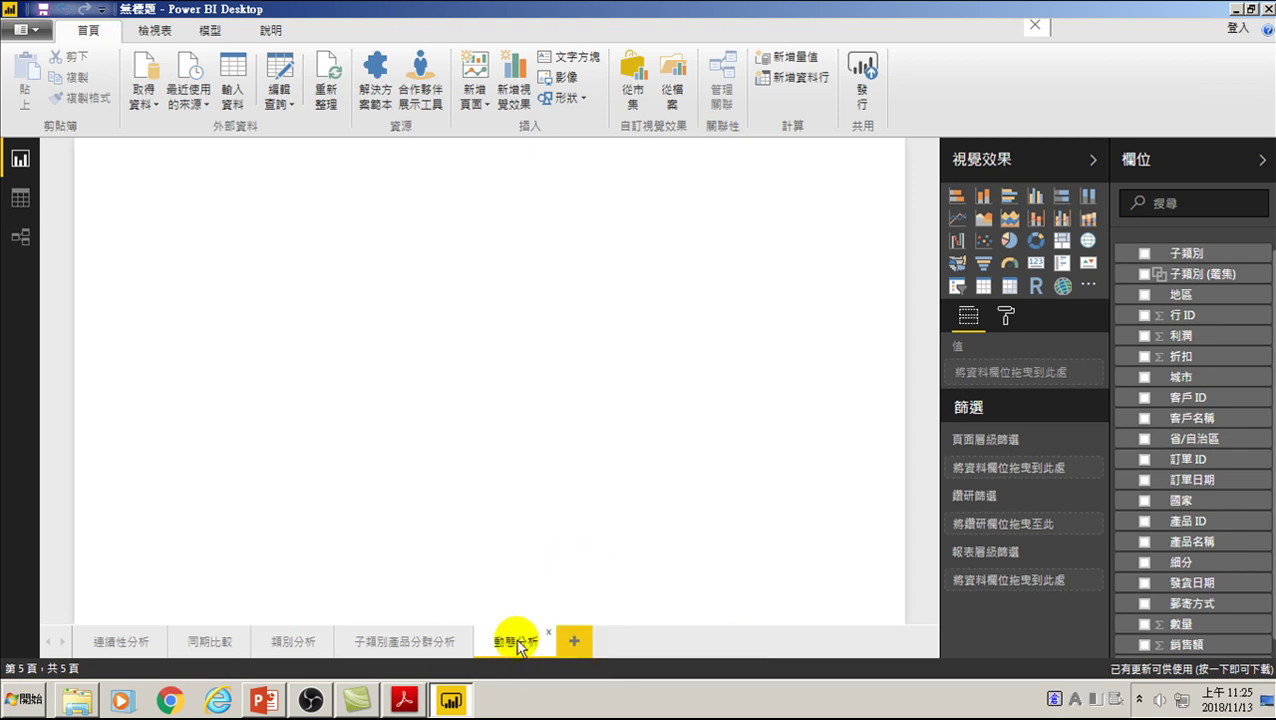
- Create a visual from the 子類別 field and switch it to a scatter chart
click(1144, 254)
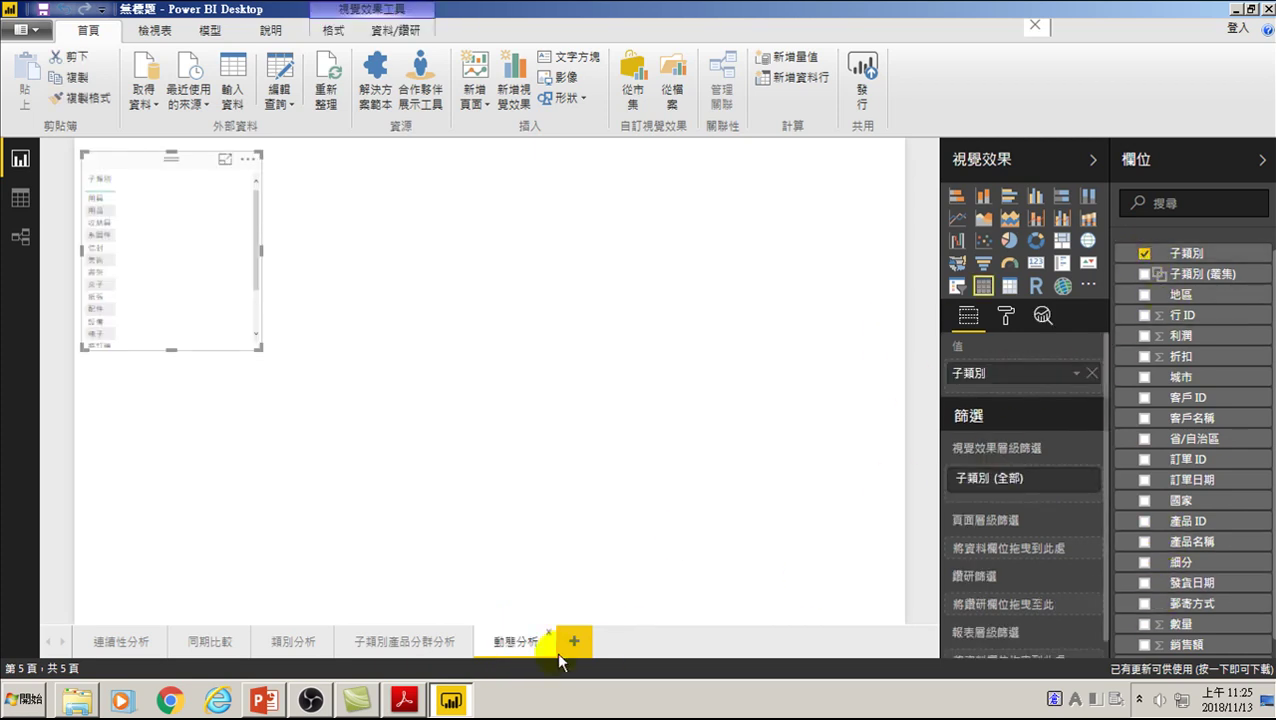
click(983, 241)
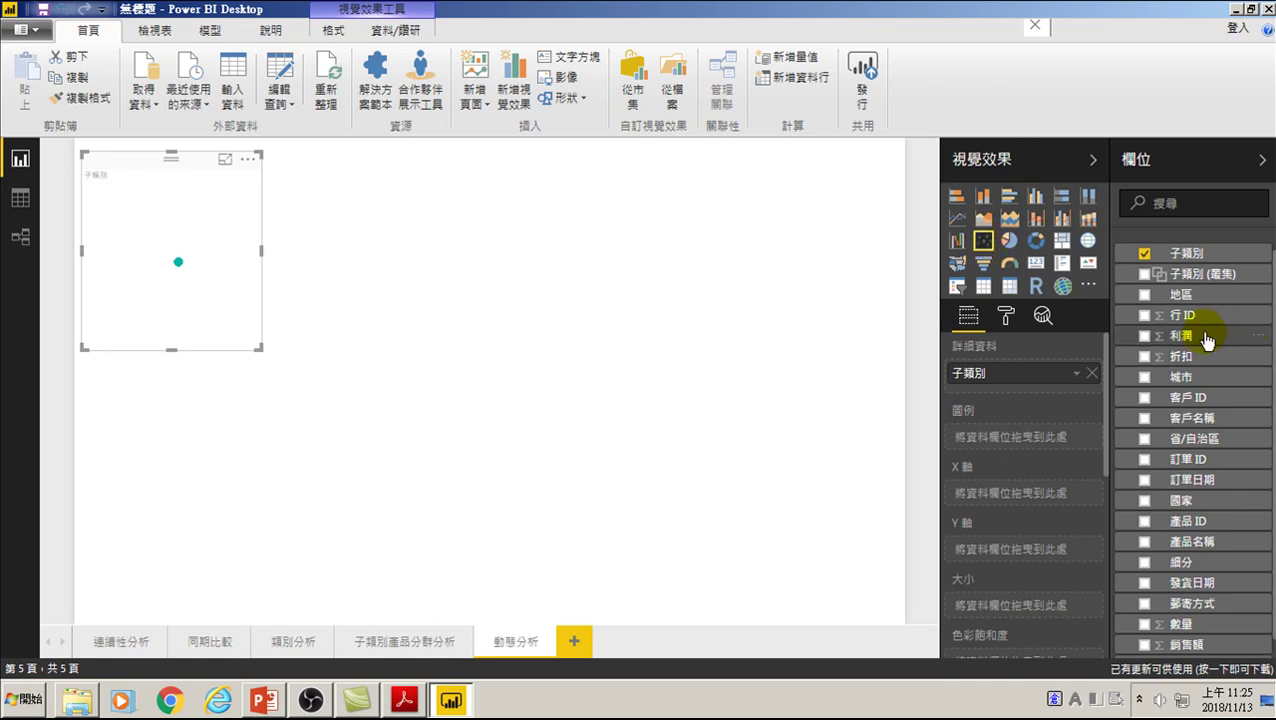
- Plot 銷售額 on the X axis and 利潤 on the Y axis, then enlarge the chart to fill the page
click(1144, 644)
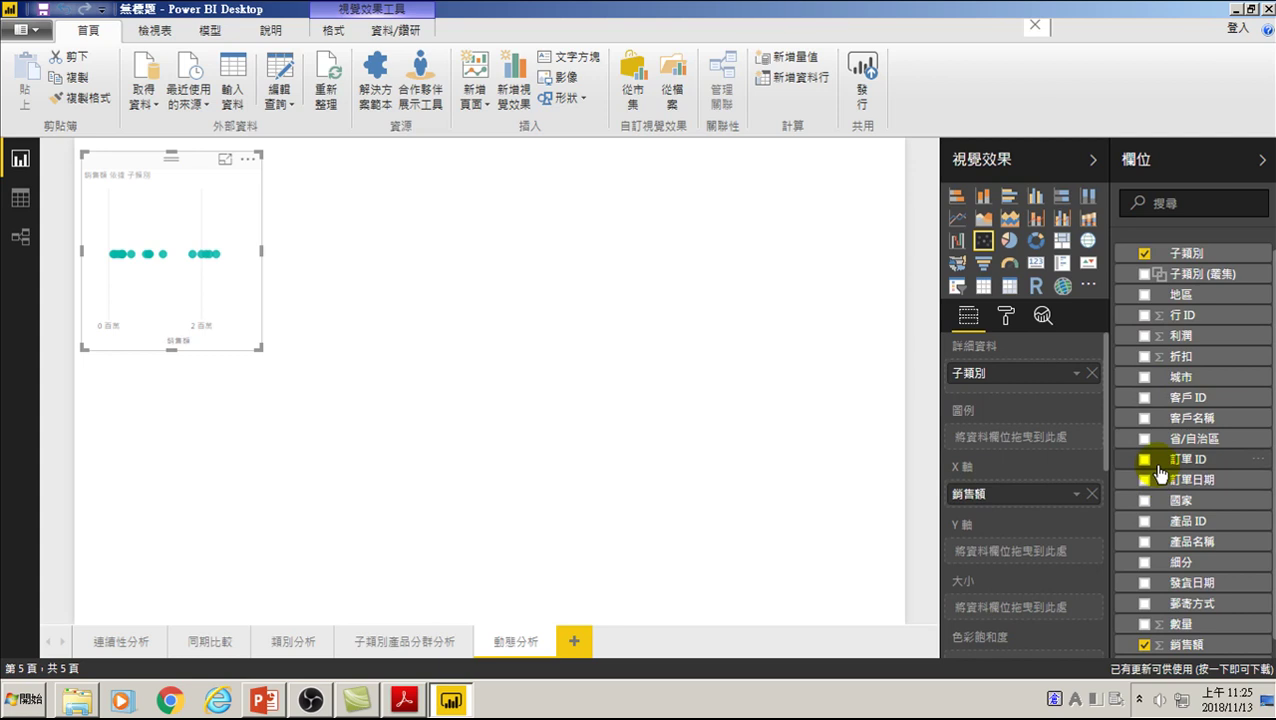
click(1146, 340)
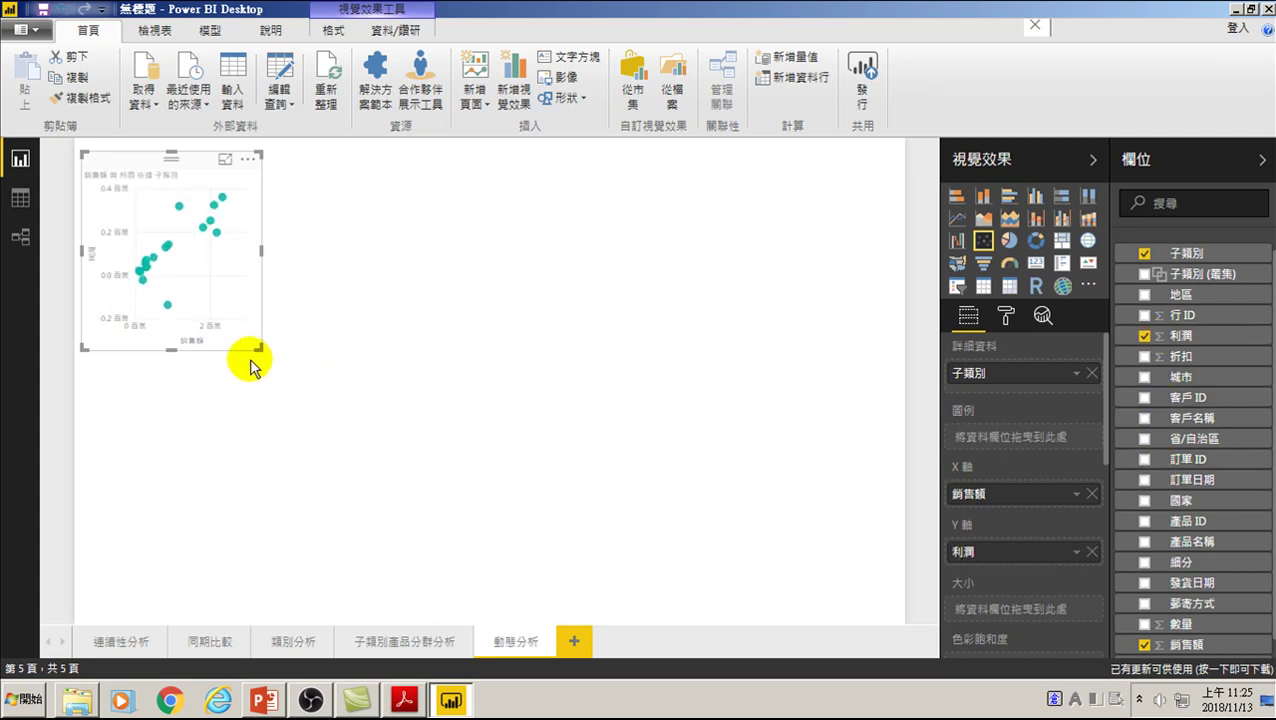
mouse_move(261, 348)
mouse_down()
mouse_move(645, 485)
mouse_move(883, 604)
mouse_up()
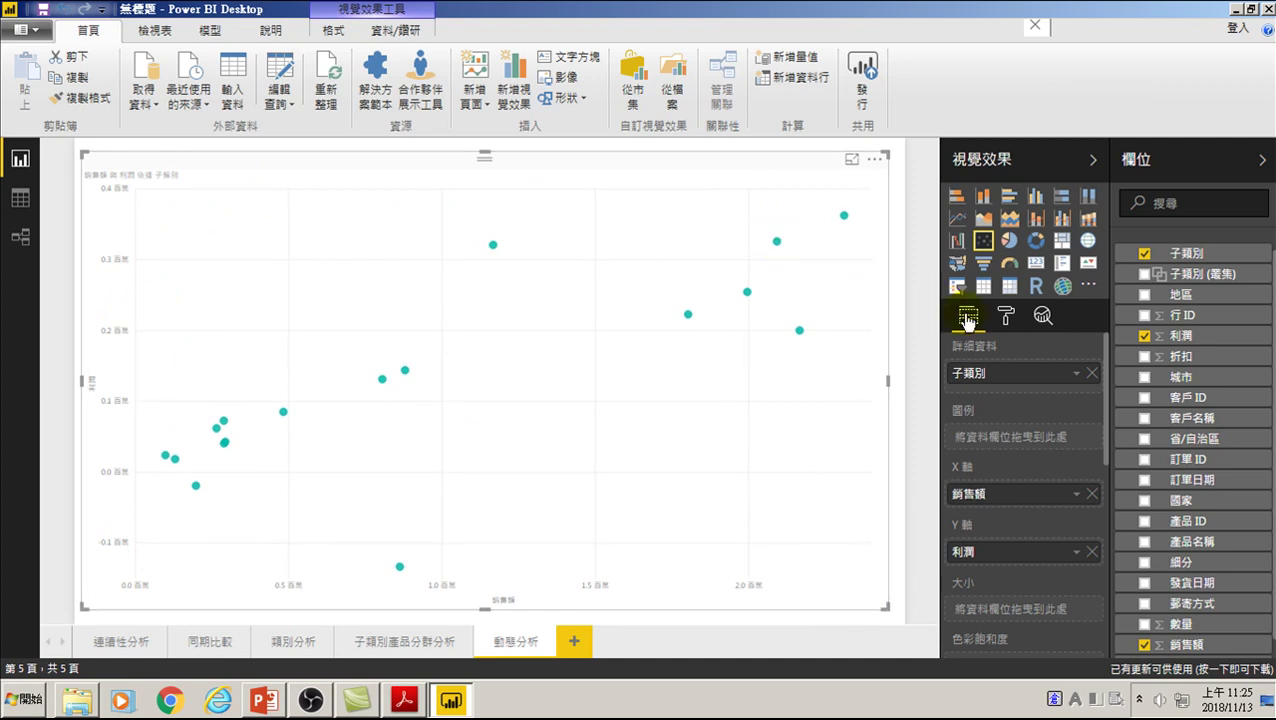
- Turn on the scatter chart's category labels (類別標籤) and set their text size to 20
click(1006, 316)
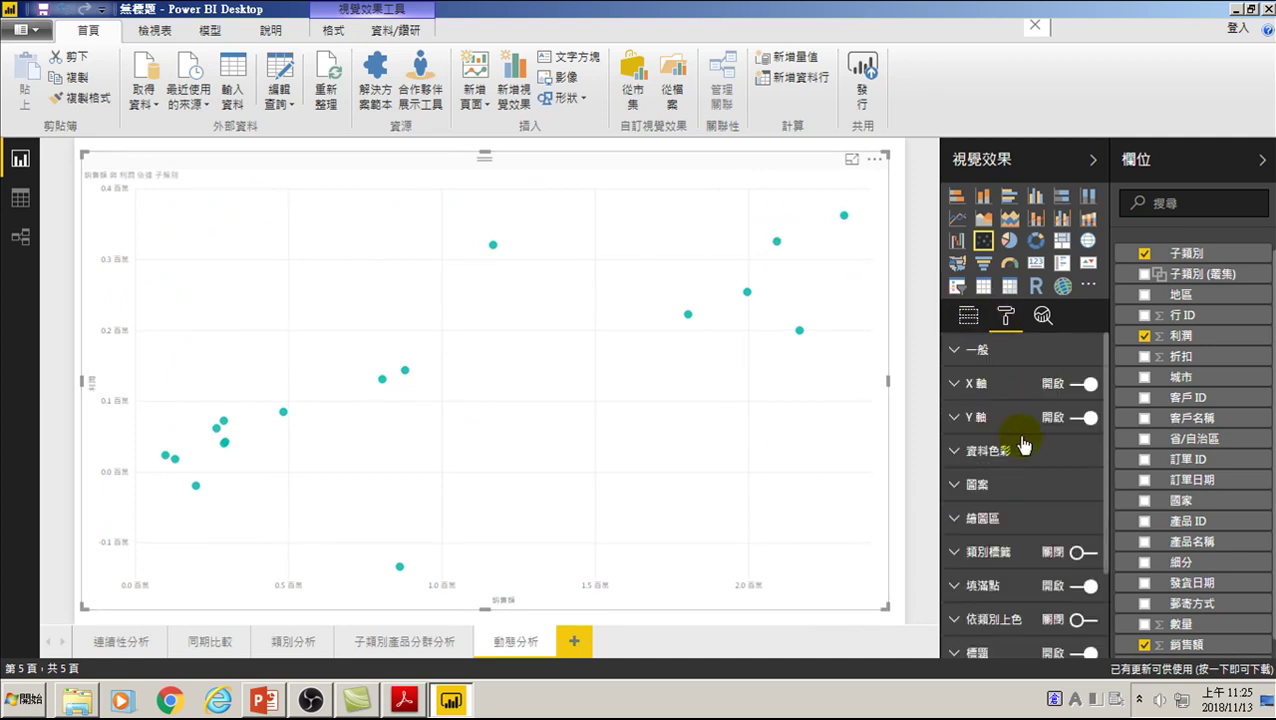
click(1078, 552)
click(966, 553)
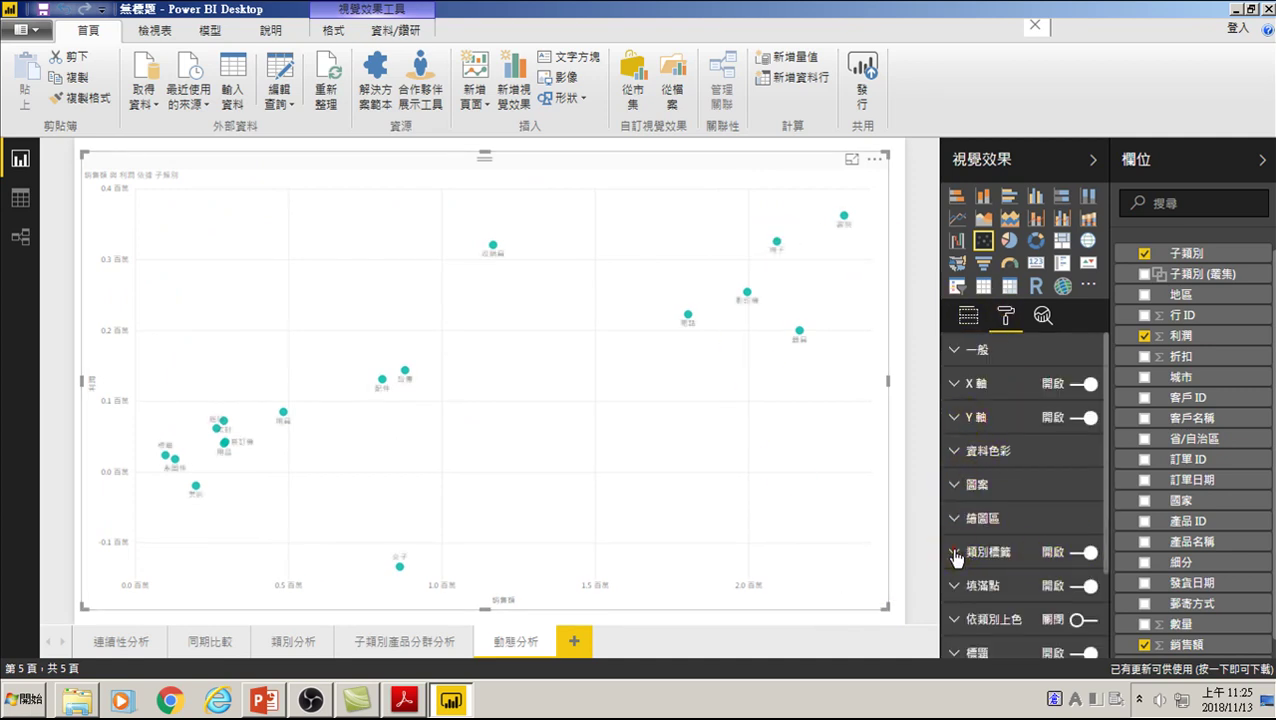
scroll(962, 545, down, 2)
drag(1046, 498, 1058, 494)
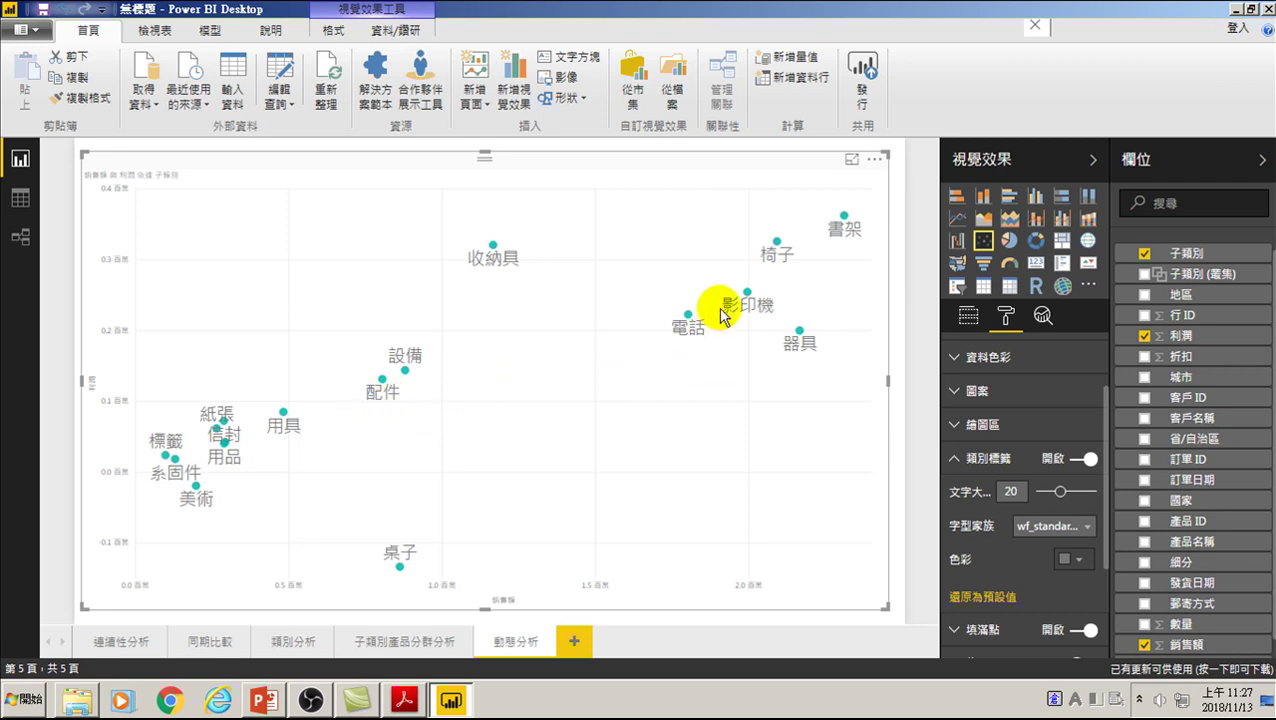
- Return to the chart's field wells and scroll down to the empty 播放軸 slot
click(967, 316)
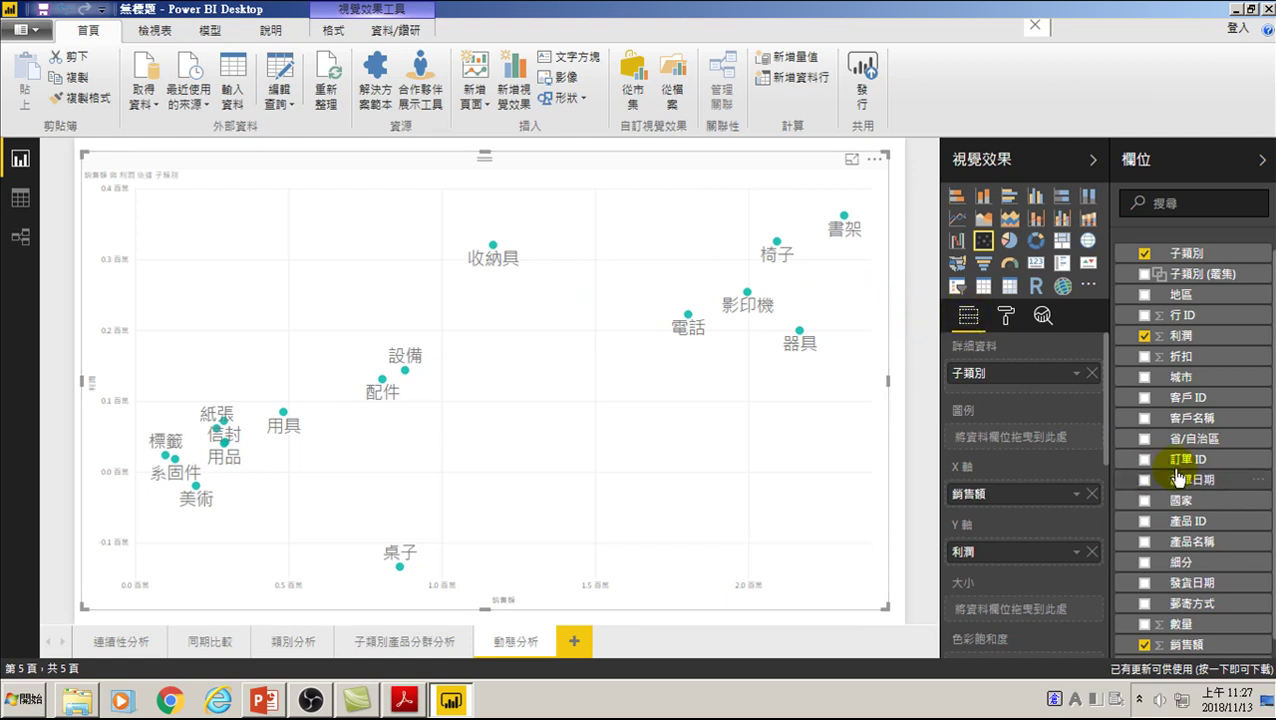
scroll(1180, 500, down, 1)
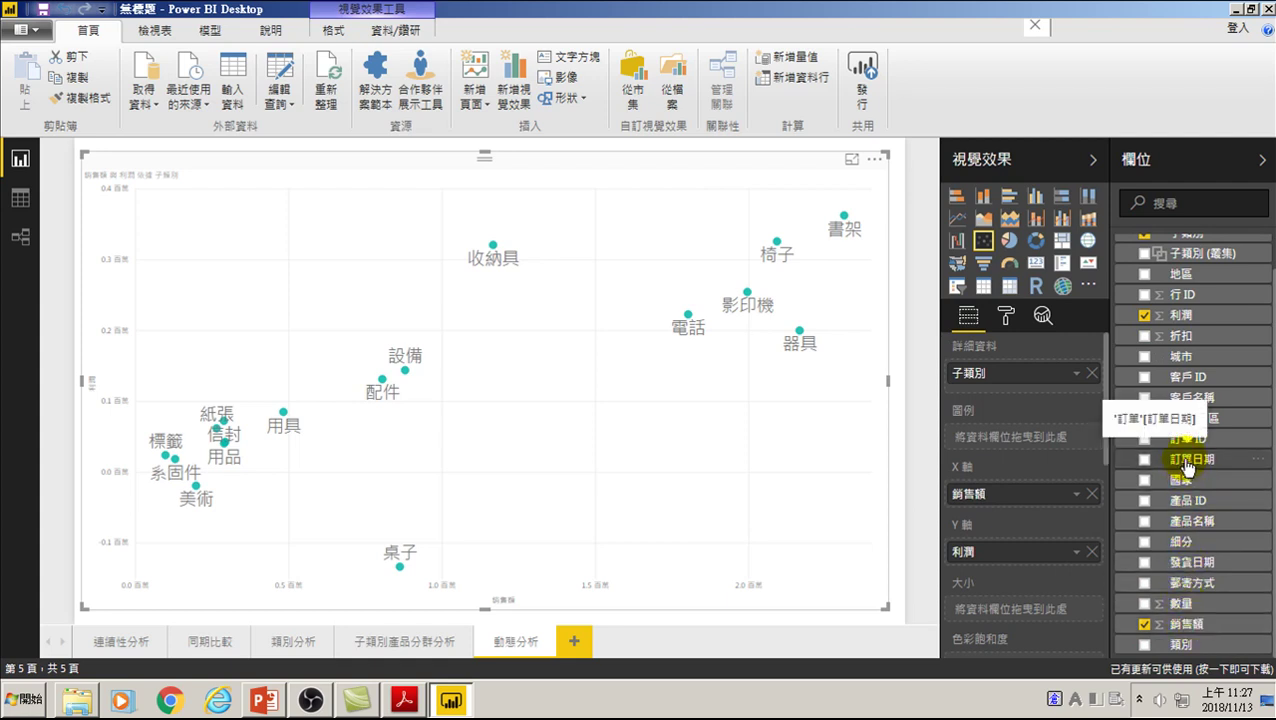
drag(1183, 470, 976, 572)
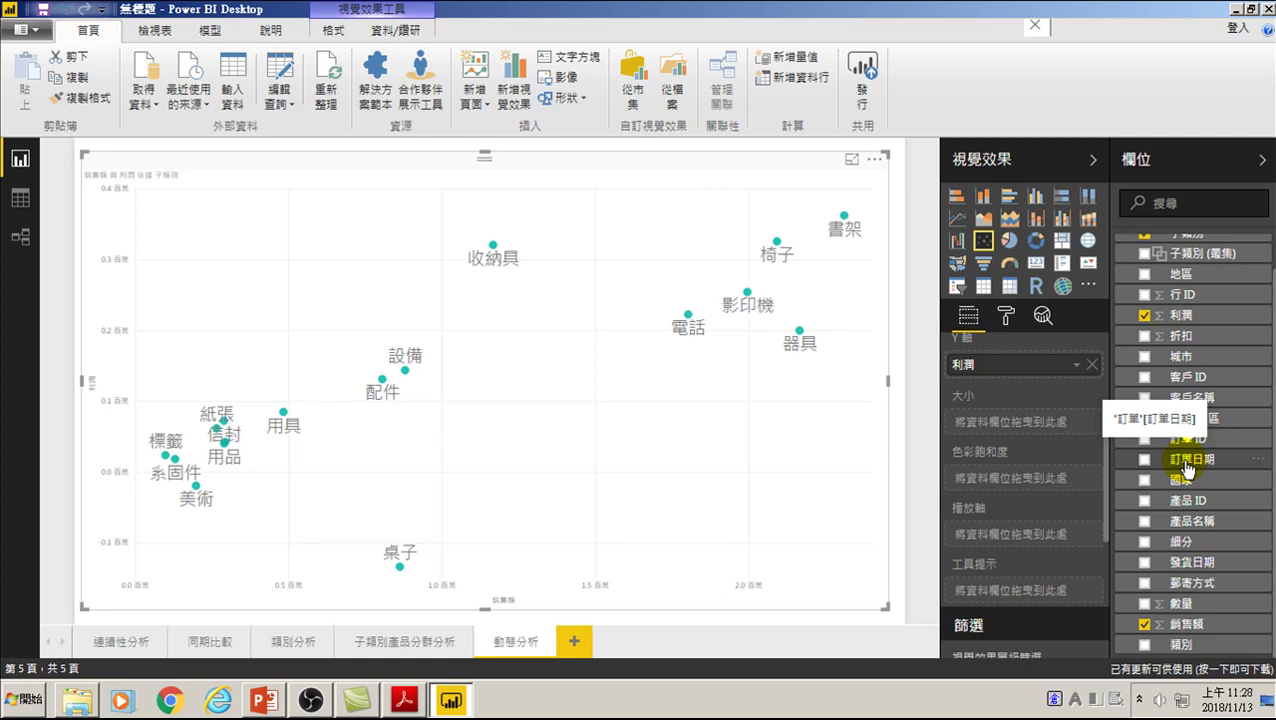
drag(1187, 467, 1187, 467)
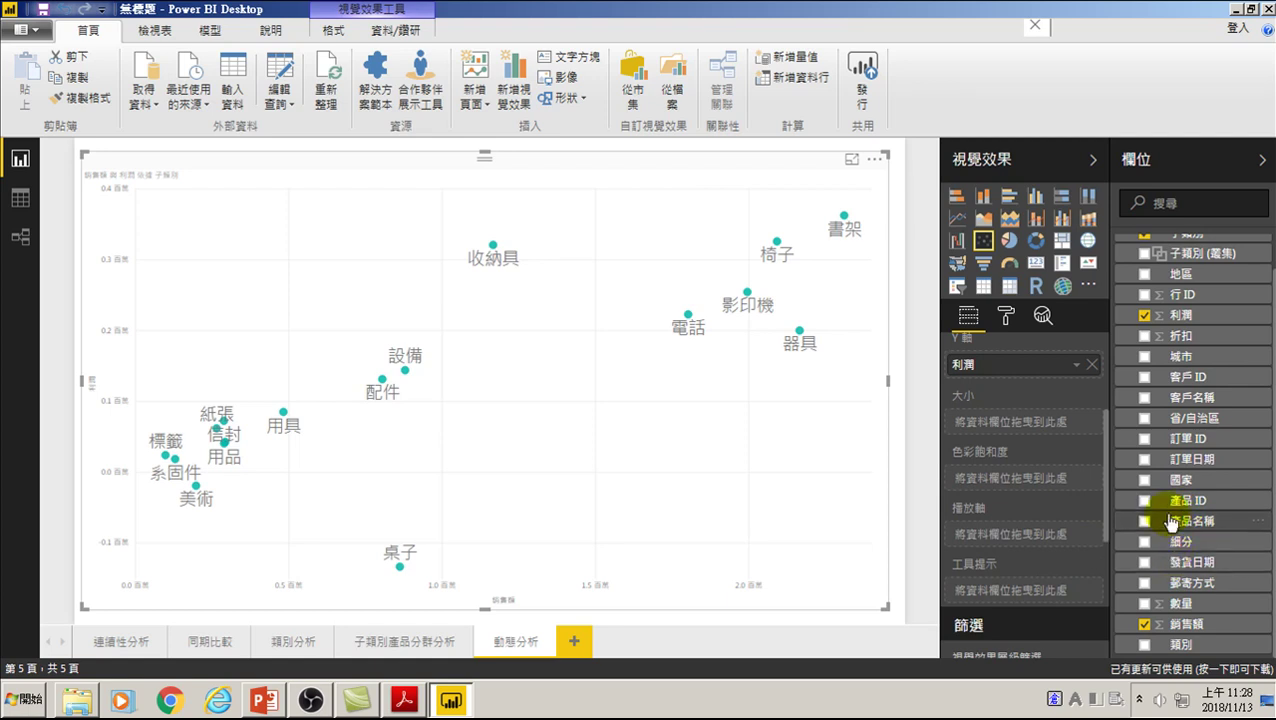
- Set 訂單日期 as the play axis, using its date hierarchy at the 年 level
mouse_move(1185, 459)
mouse_down()
mouse_move(1115, 527)
mouse_move(1040, 537)
mouse_up()
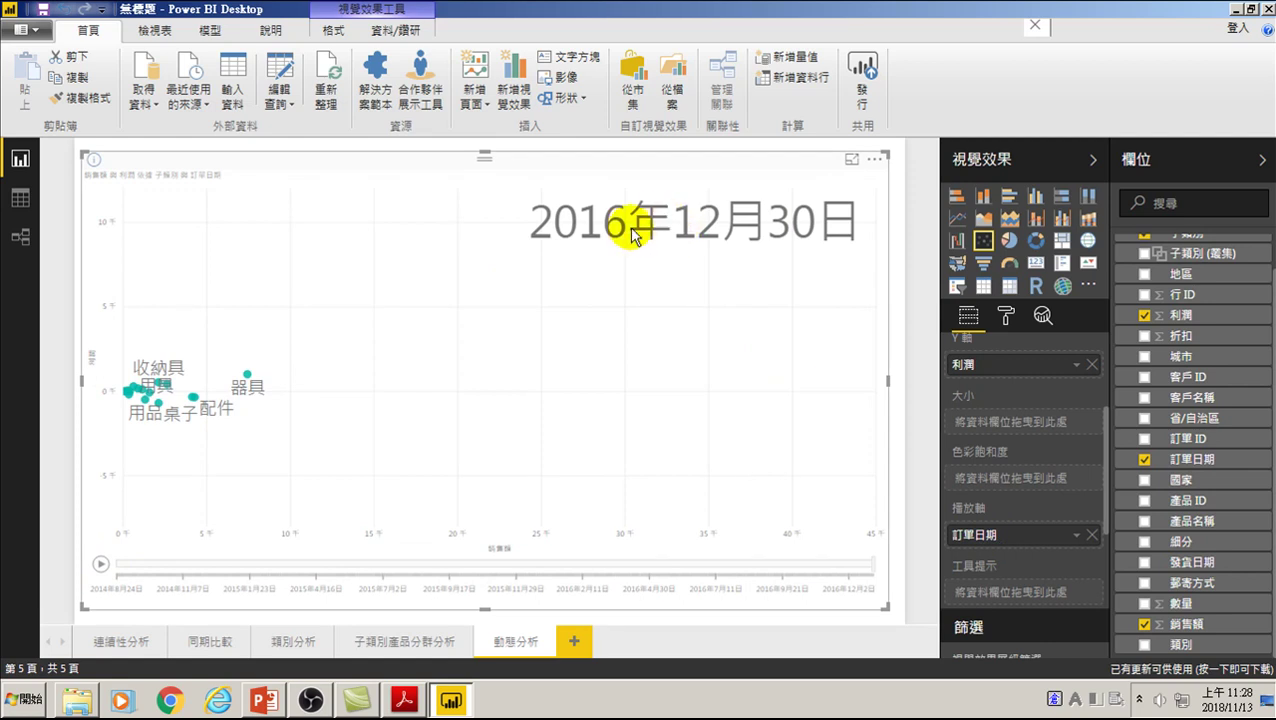
click(1080, 540)
click(1114, 489)
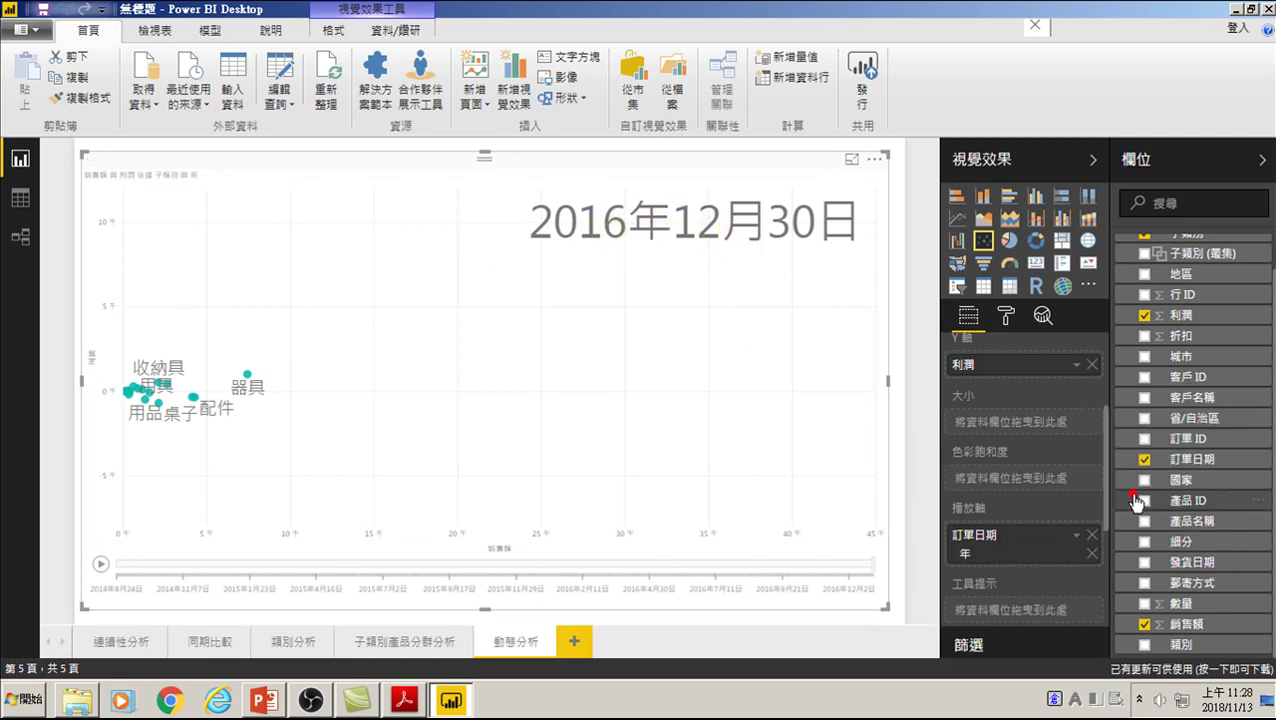
- Play the 2013–2016 animation twice, then select 書架 to draw its yearly trail
click(101, 563)
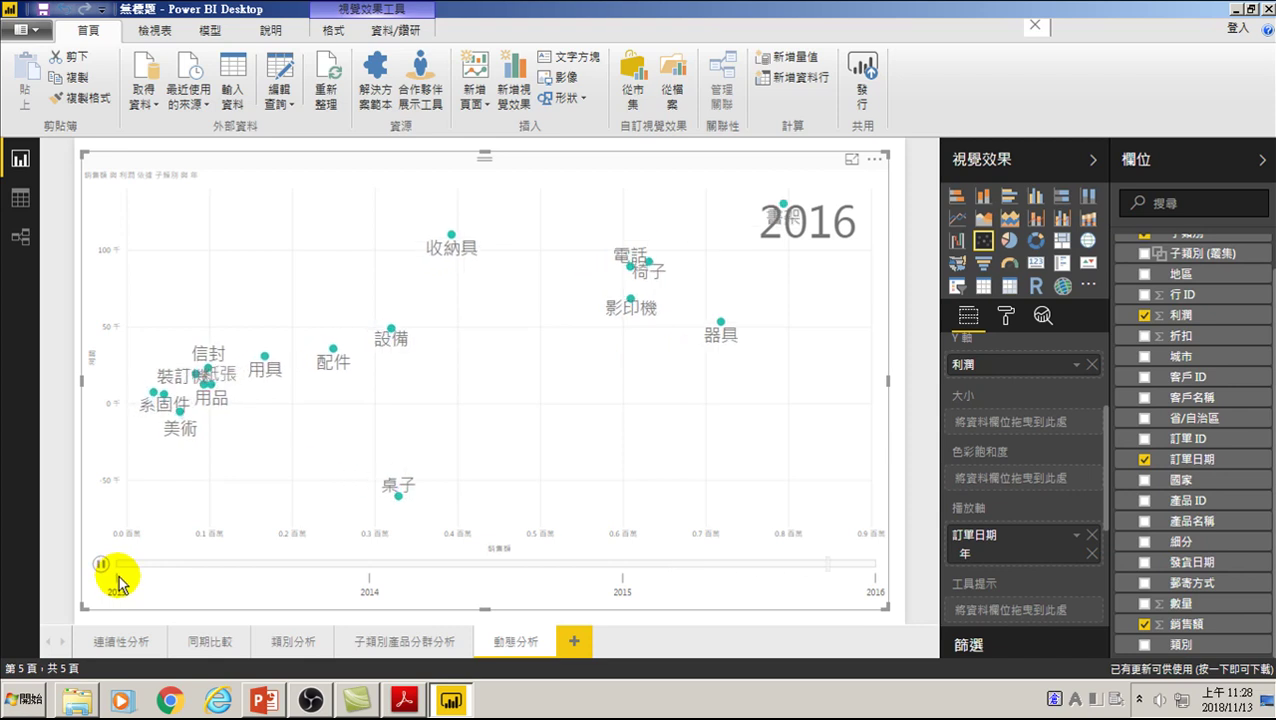
click(101, 564)
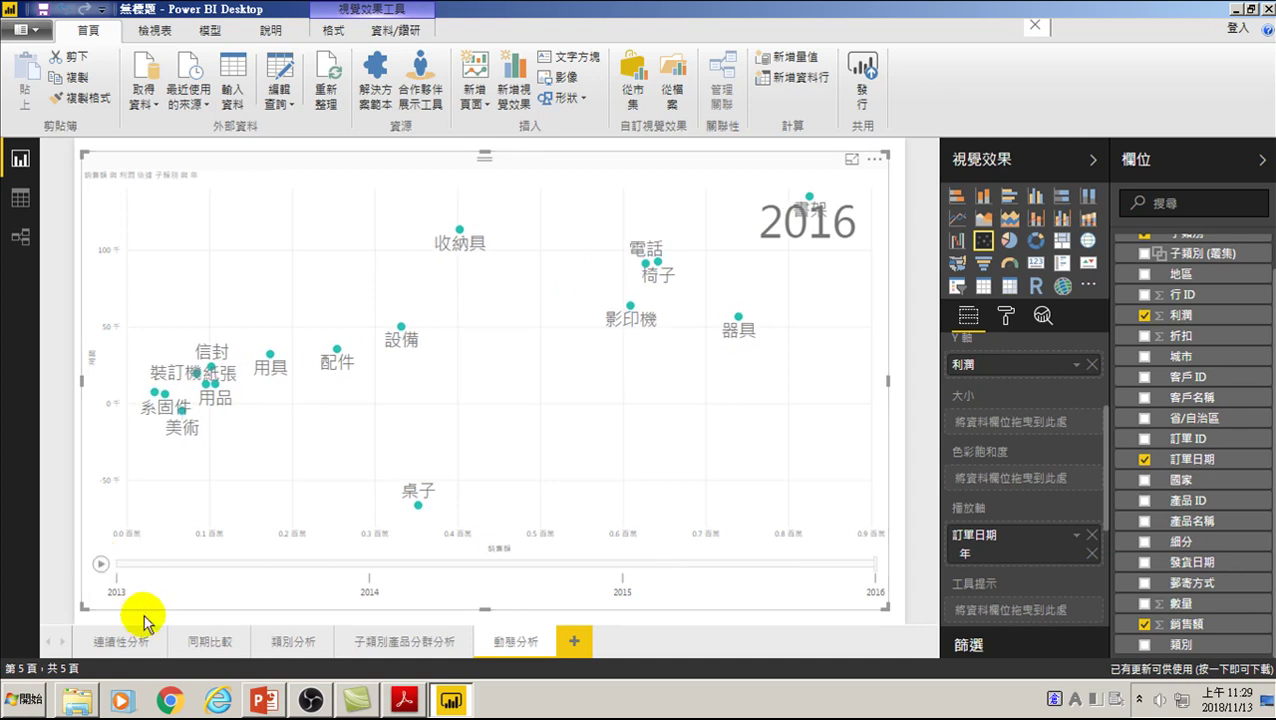
click(101, 564)
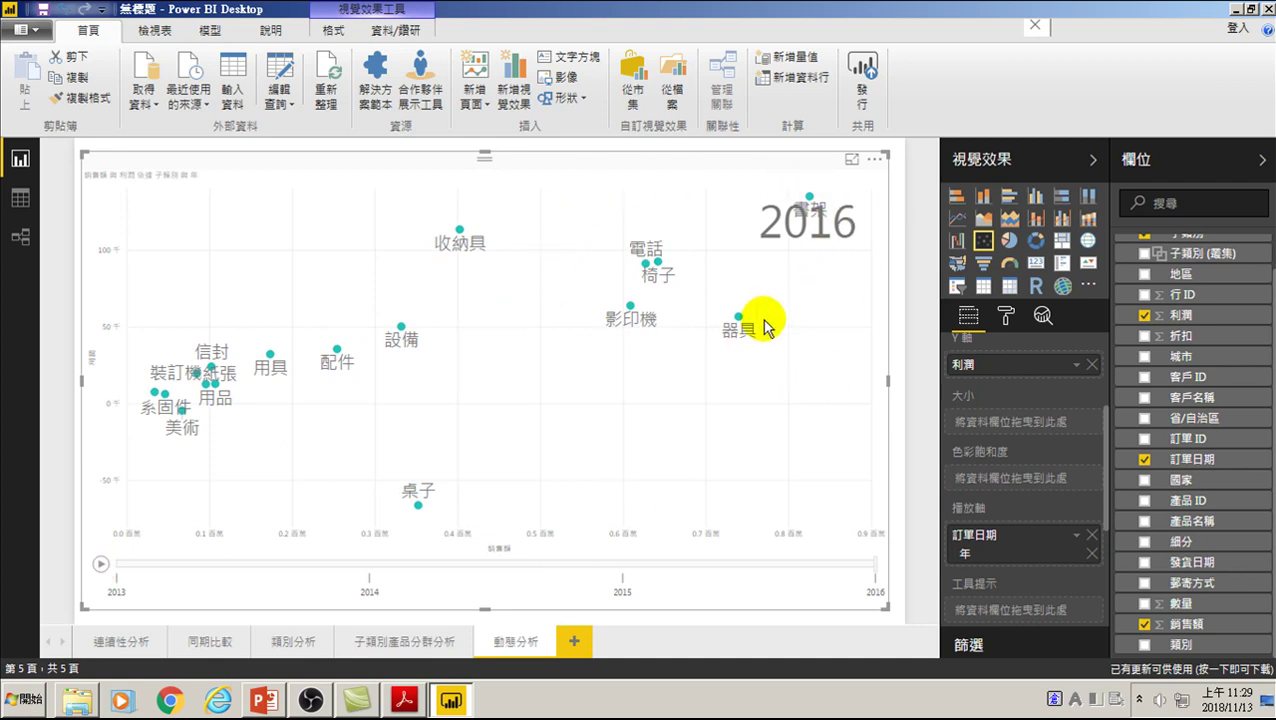
click(809, 197)
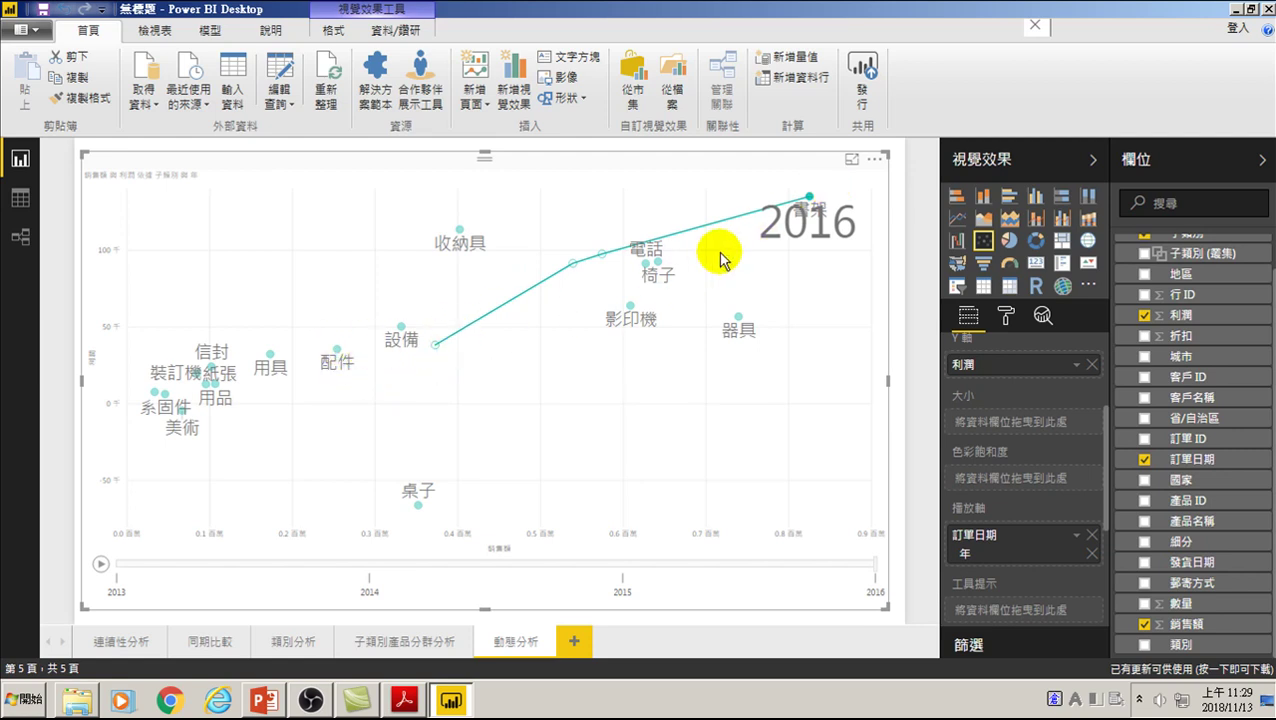
- Compare the trails of 器具, 椅子 and 書架, ending on 影印機's trail
click(739, 319)
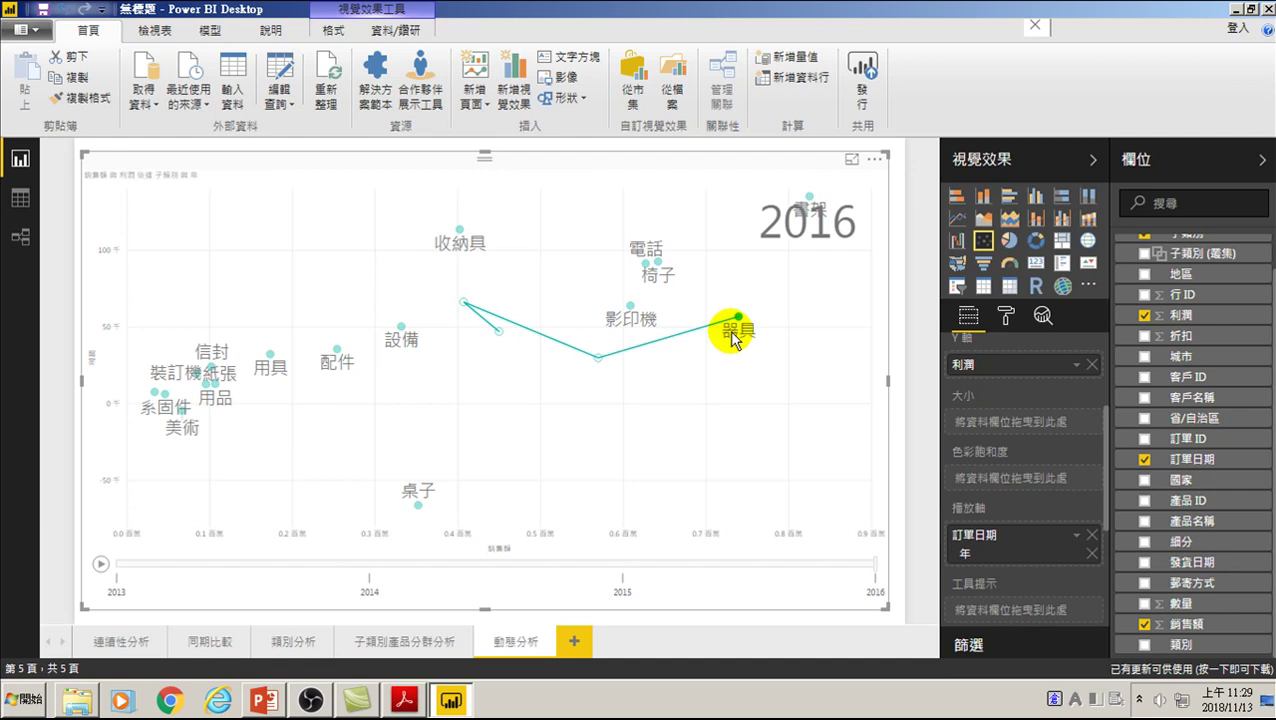
click(658, 263)
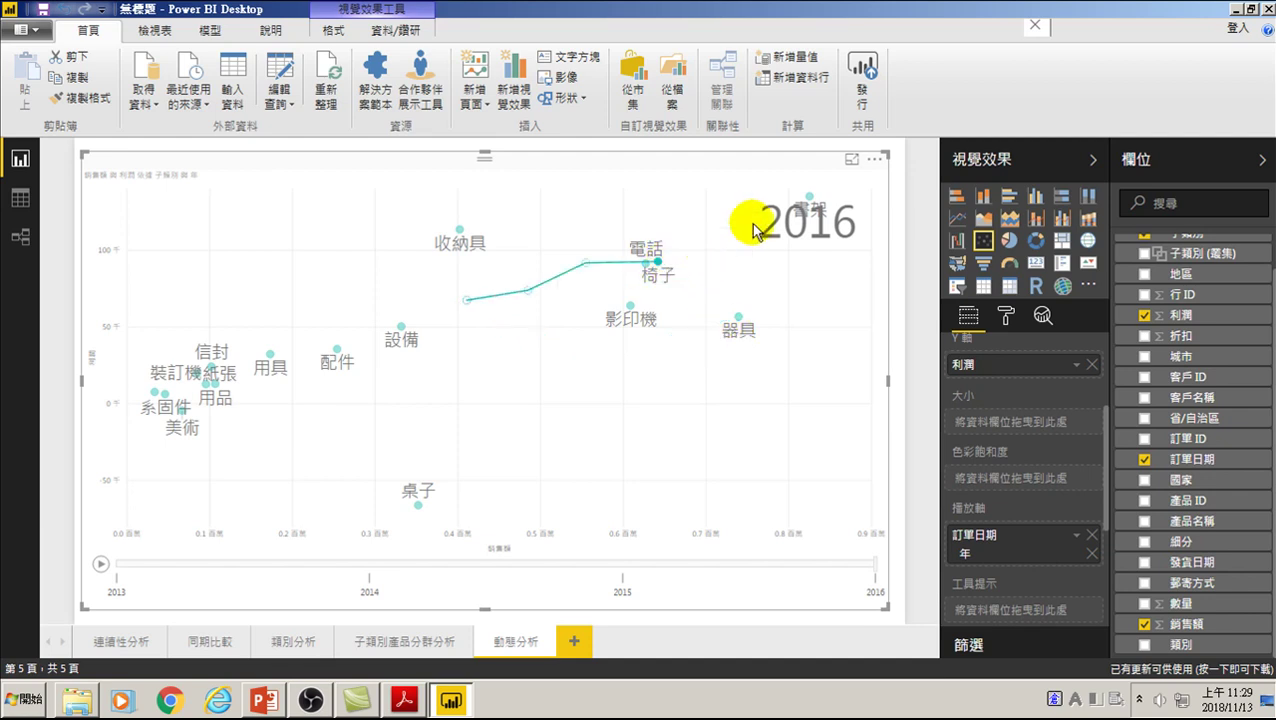
click(809, 197)
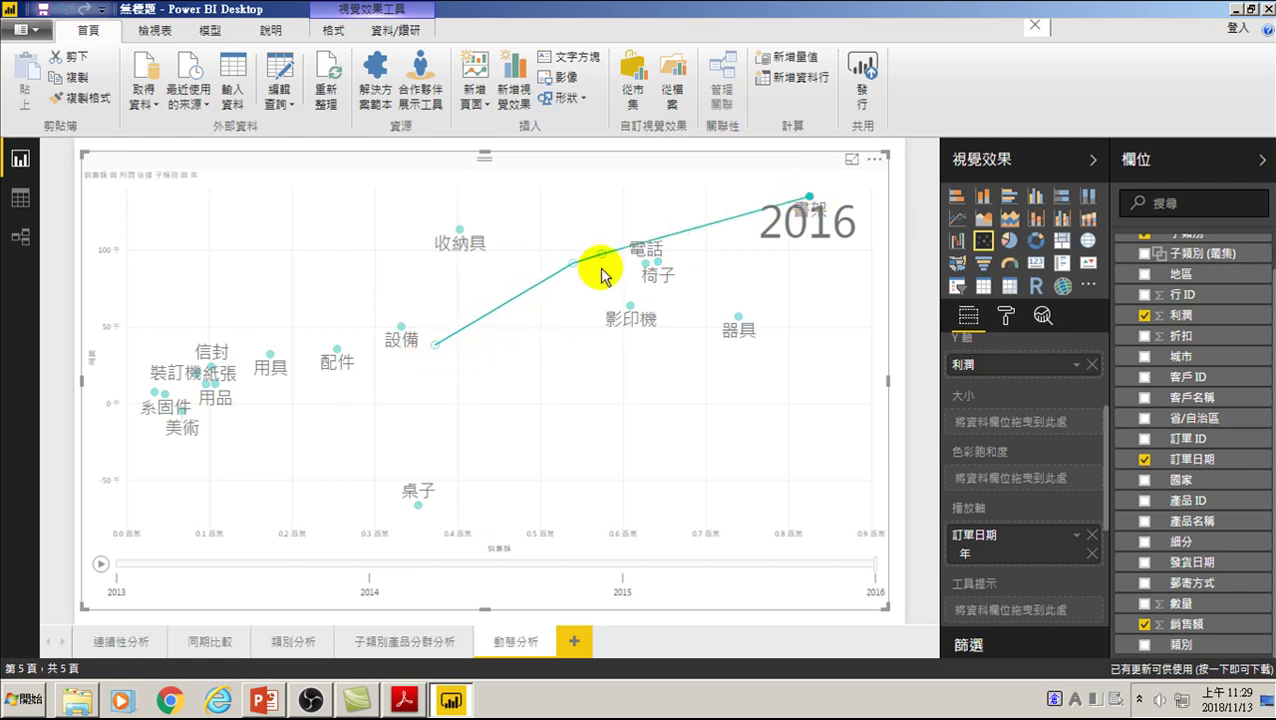
click(659, 264)
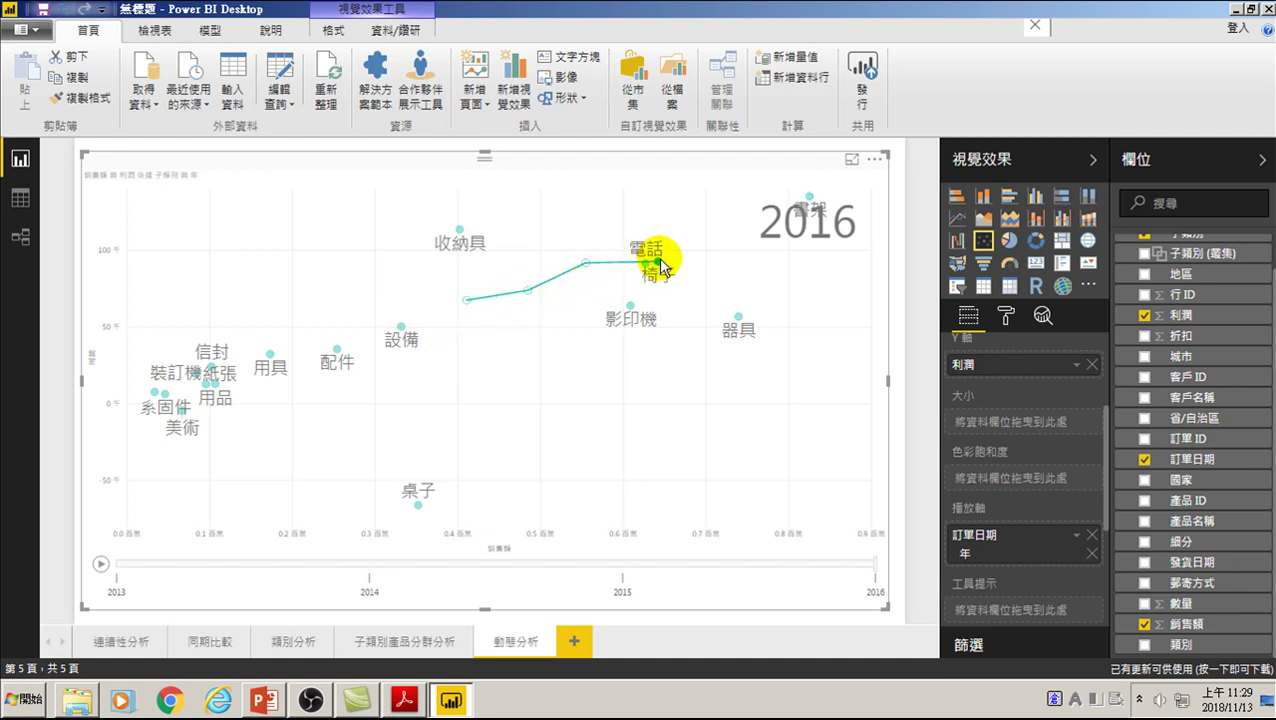
click(629, 305)
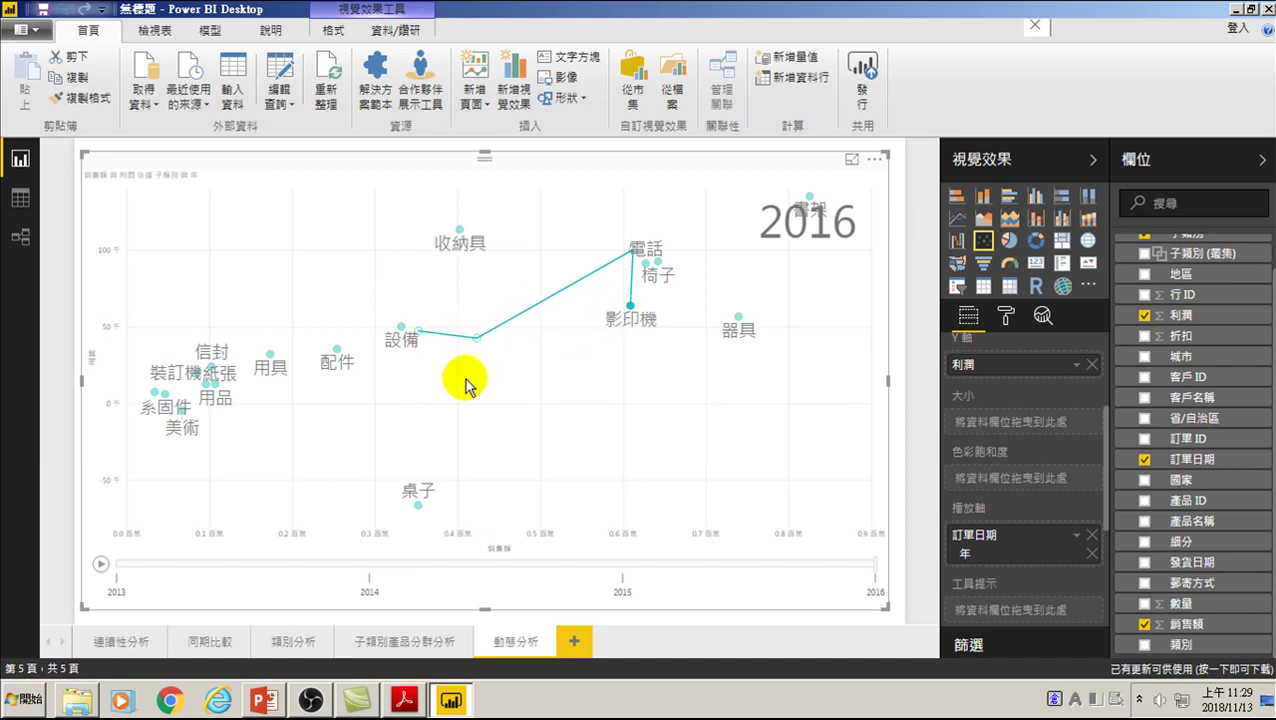
- Check 收納具's trail, then select 器具 to trace its yearly path
click(459, 229)
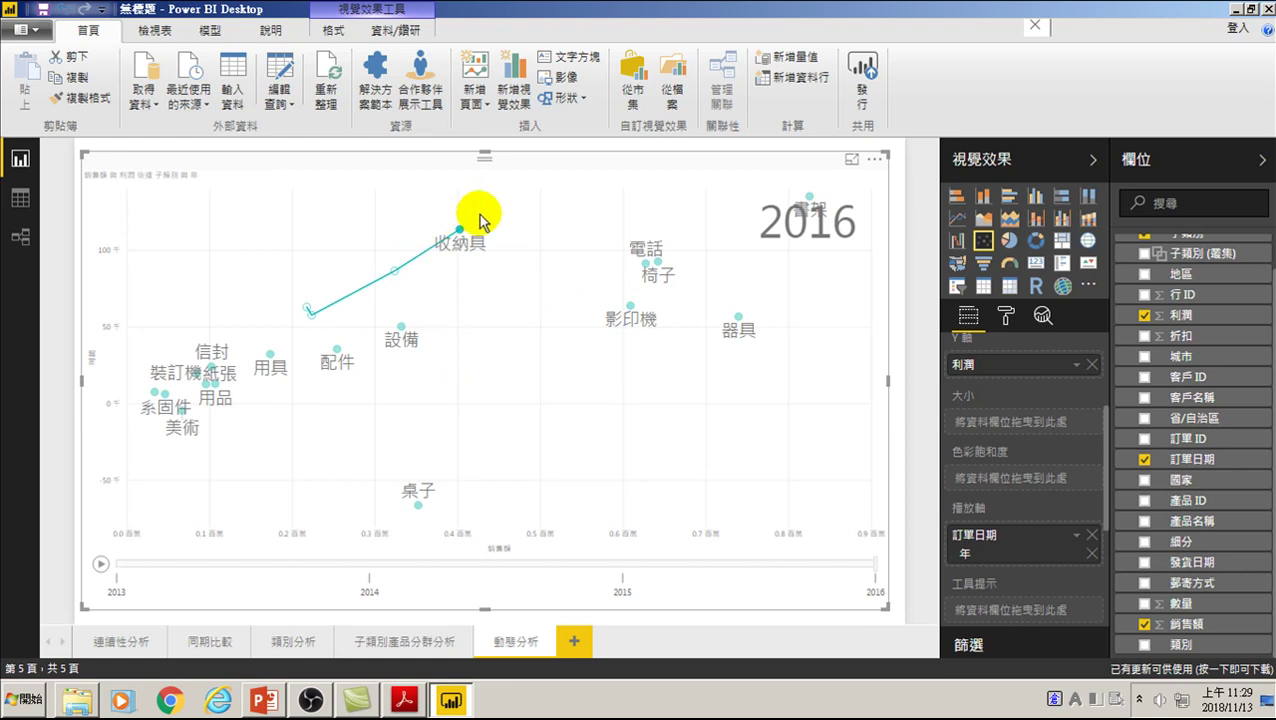
click(738, 317)
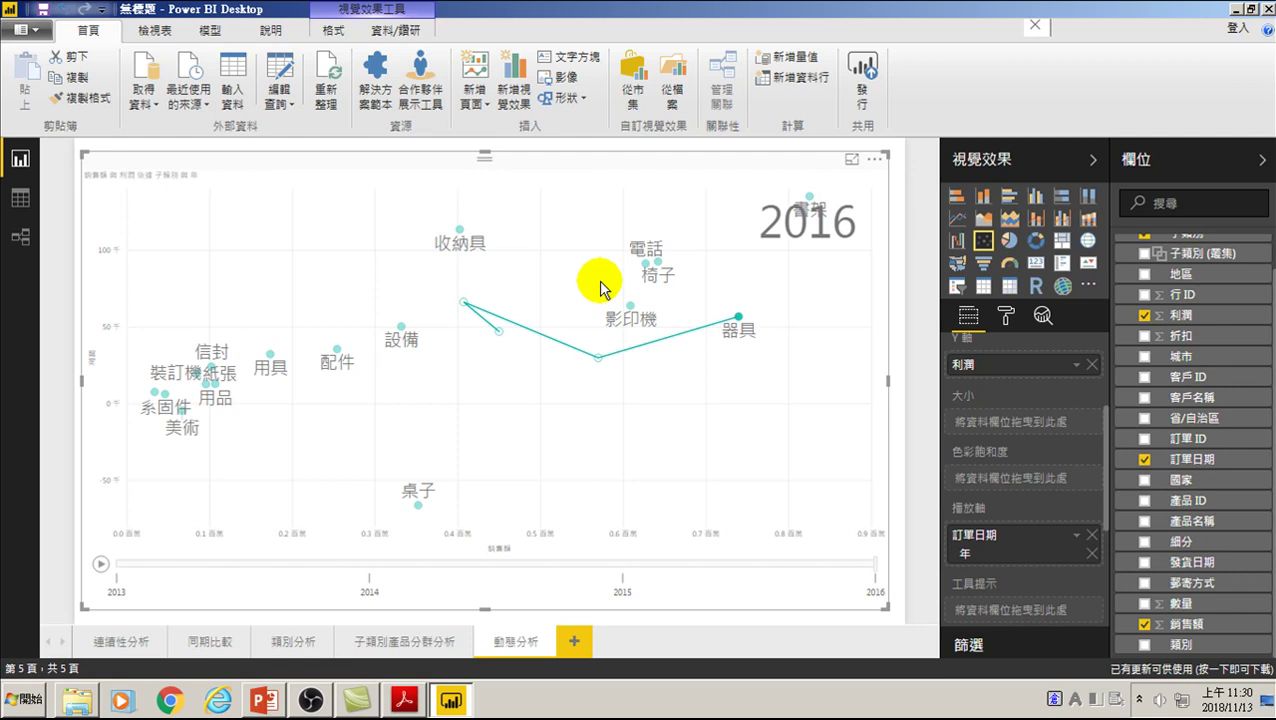
- Check 設備's trail, then select 桌子 to trace its deepening losses by year
click(401, 325)
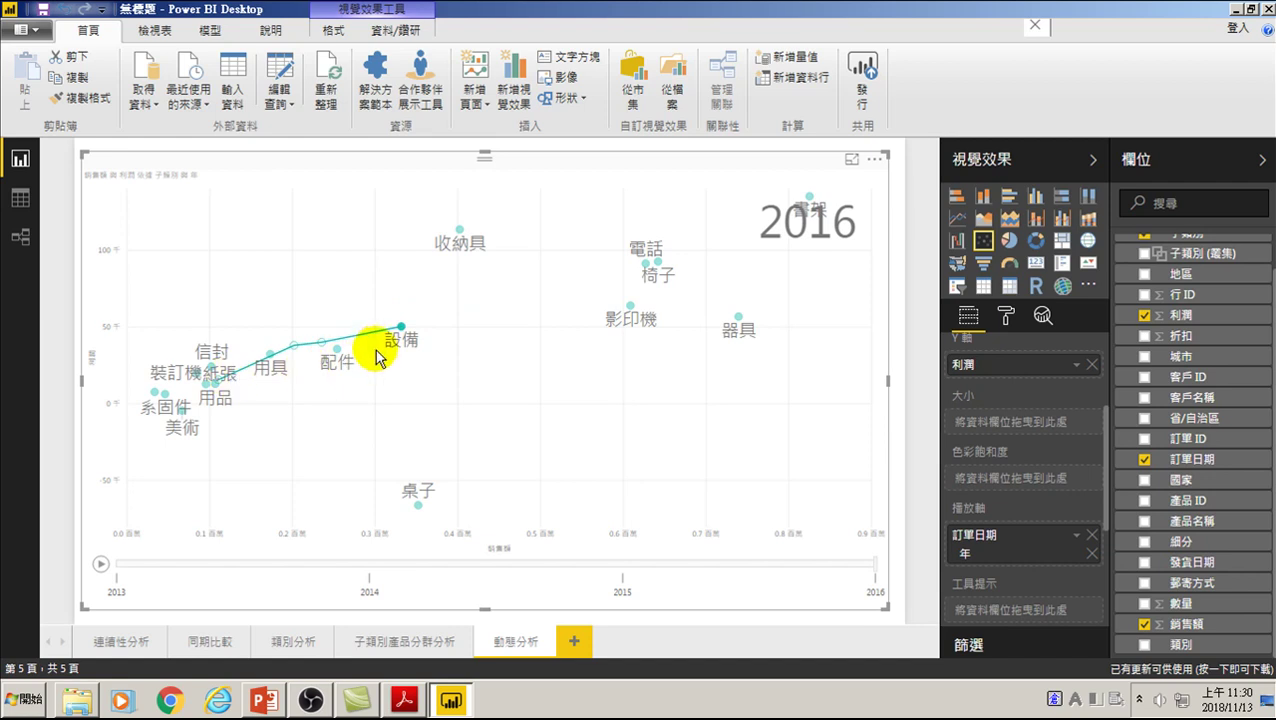
click(418, 505)
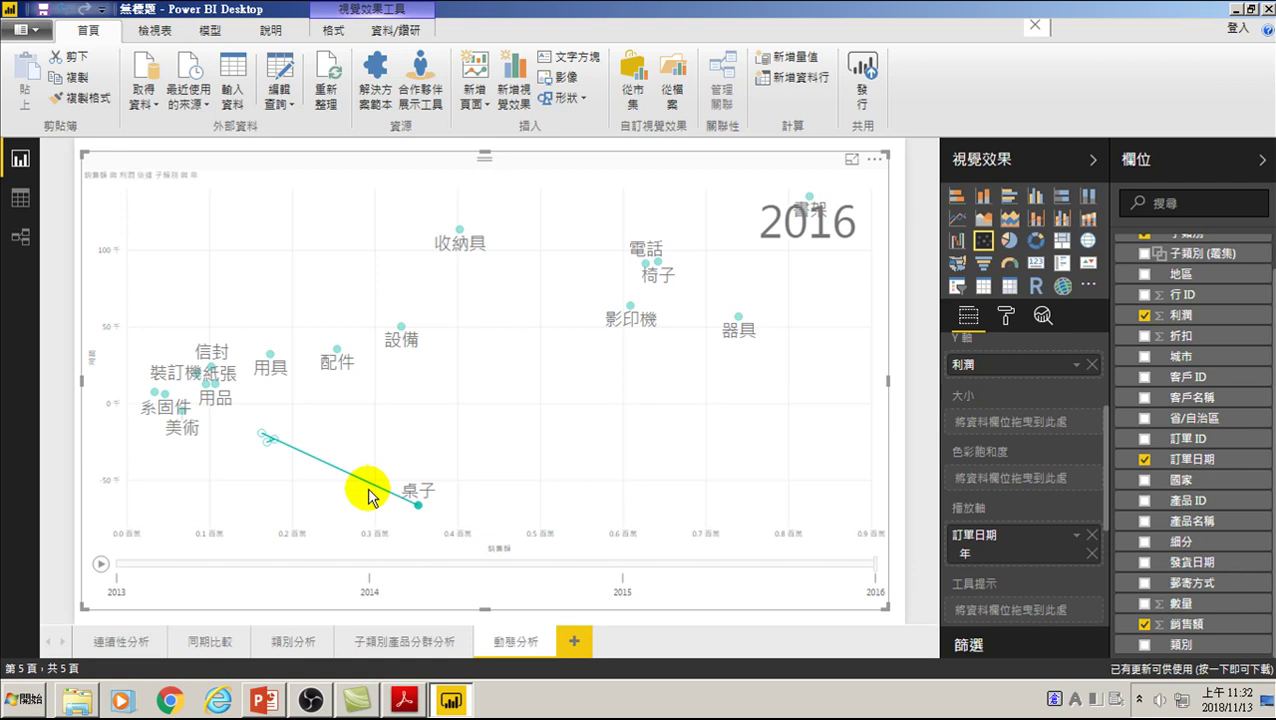
- Compare the yearly trails of 配件, 美術 and 桌子, finishing on 系固件's tight cluster near zero
click(336, 348)
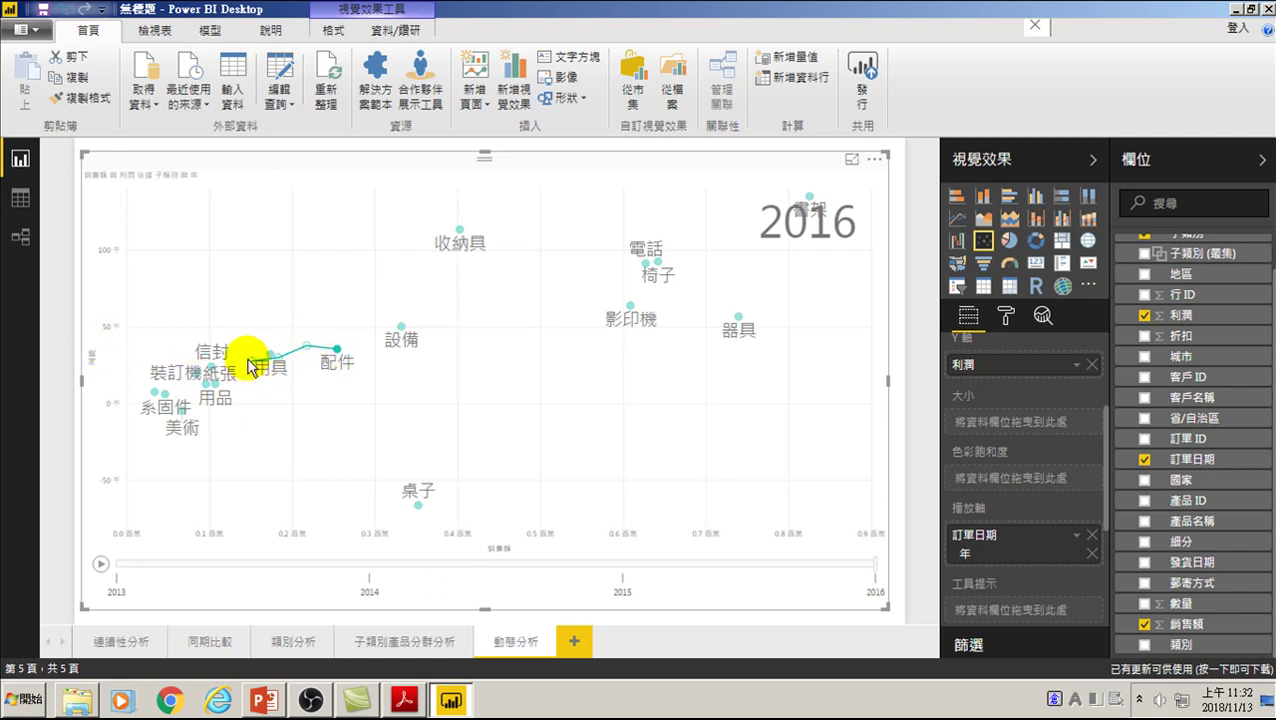
click(181, 410)
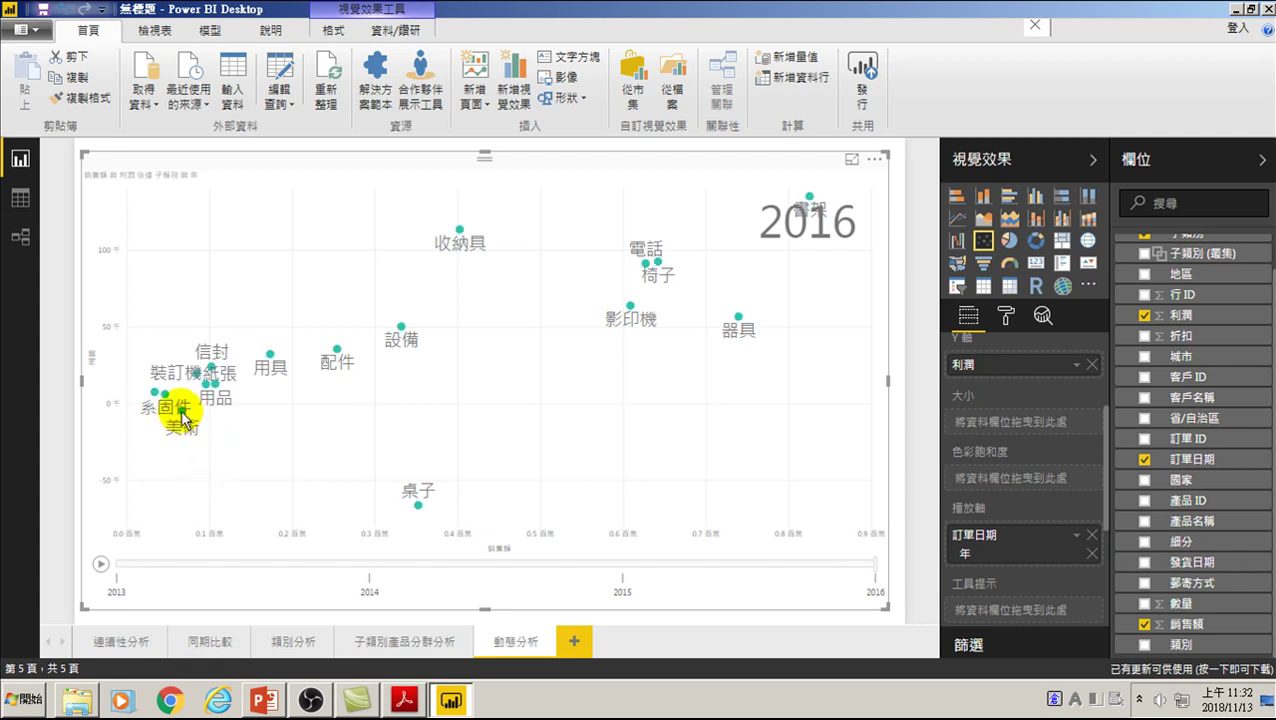
click(418, 504)
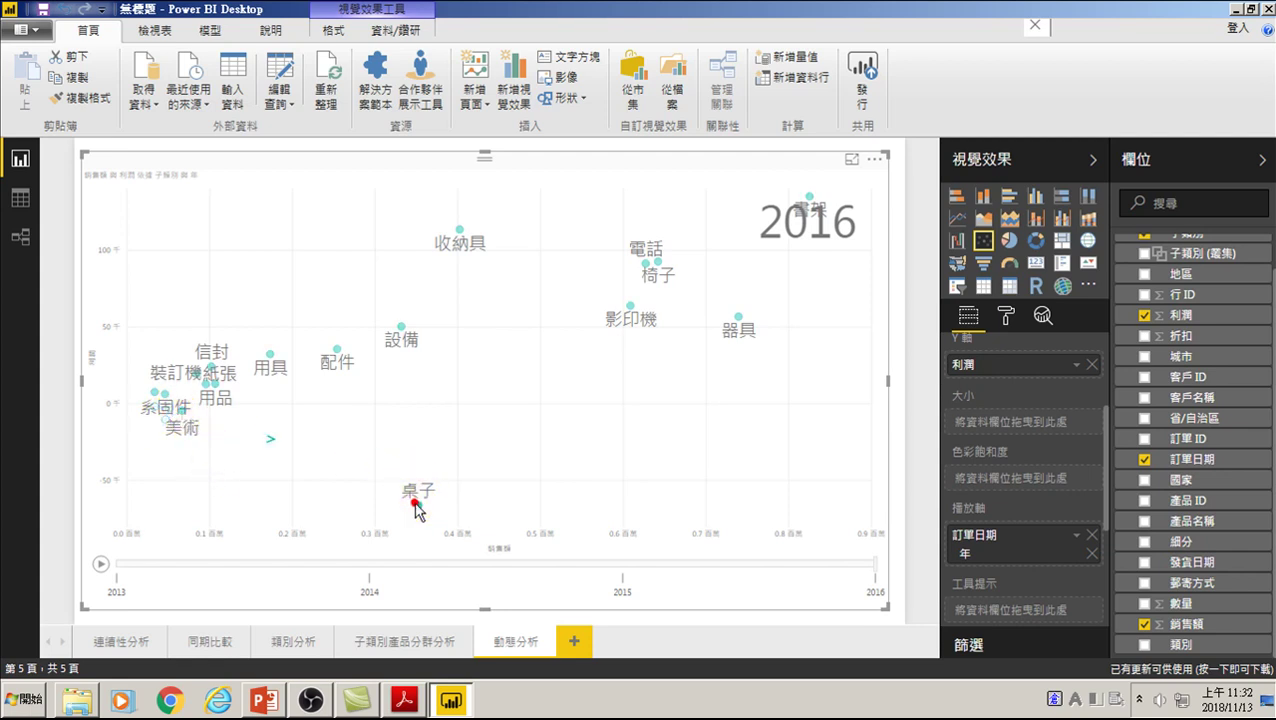
click(153, 392)
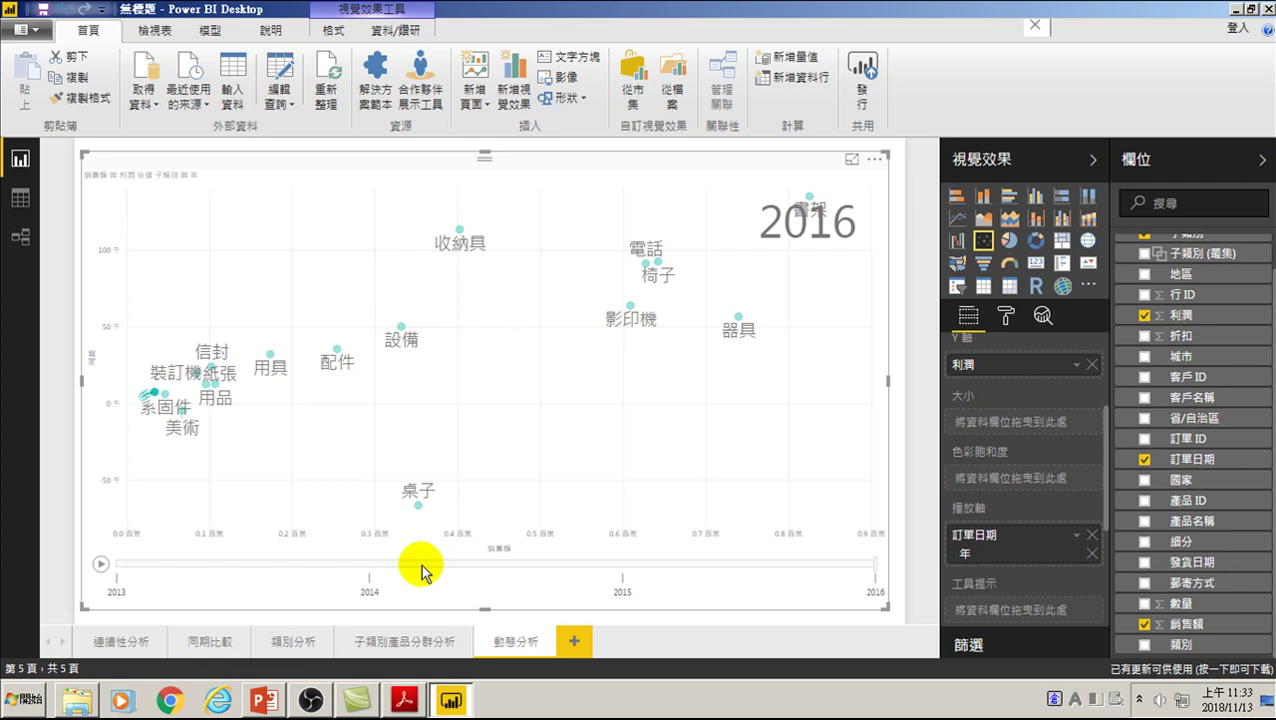
- Step through the 系固件 and 用具 trails, then return to 桌子's loss-deepening trajectory
click(144, 400)
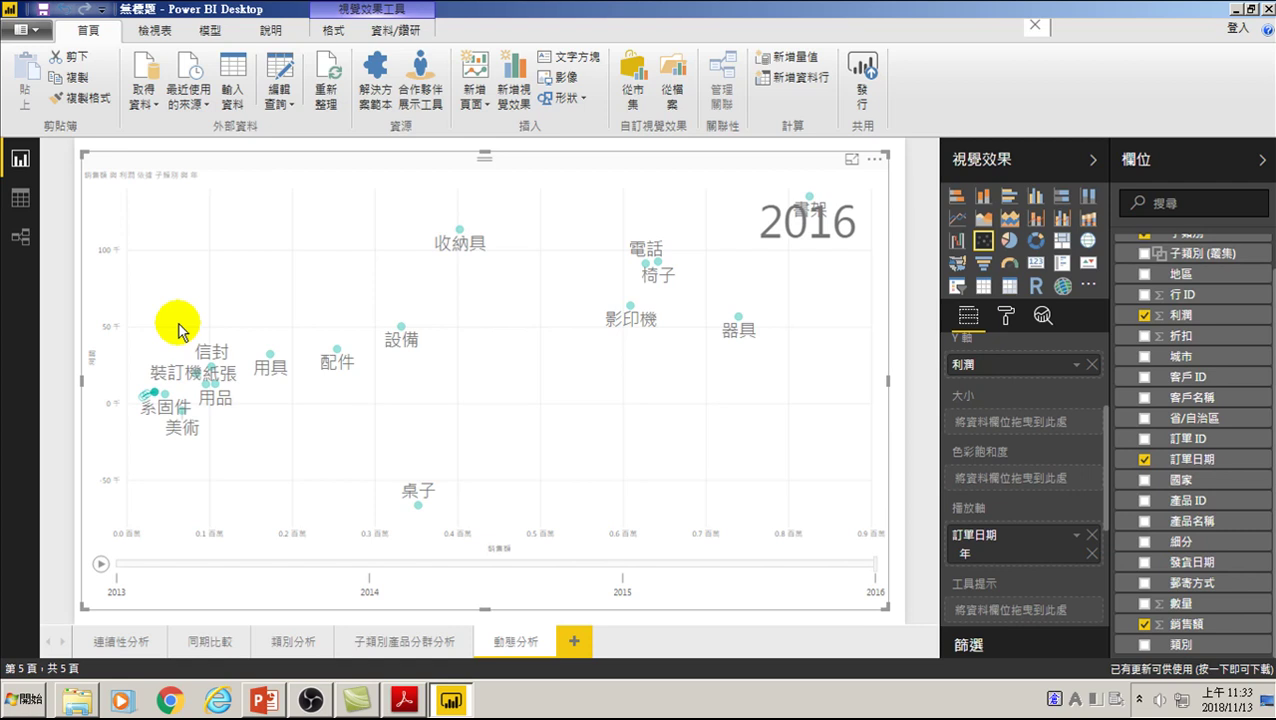
click(268, 356)
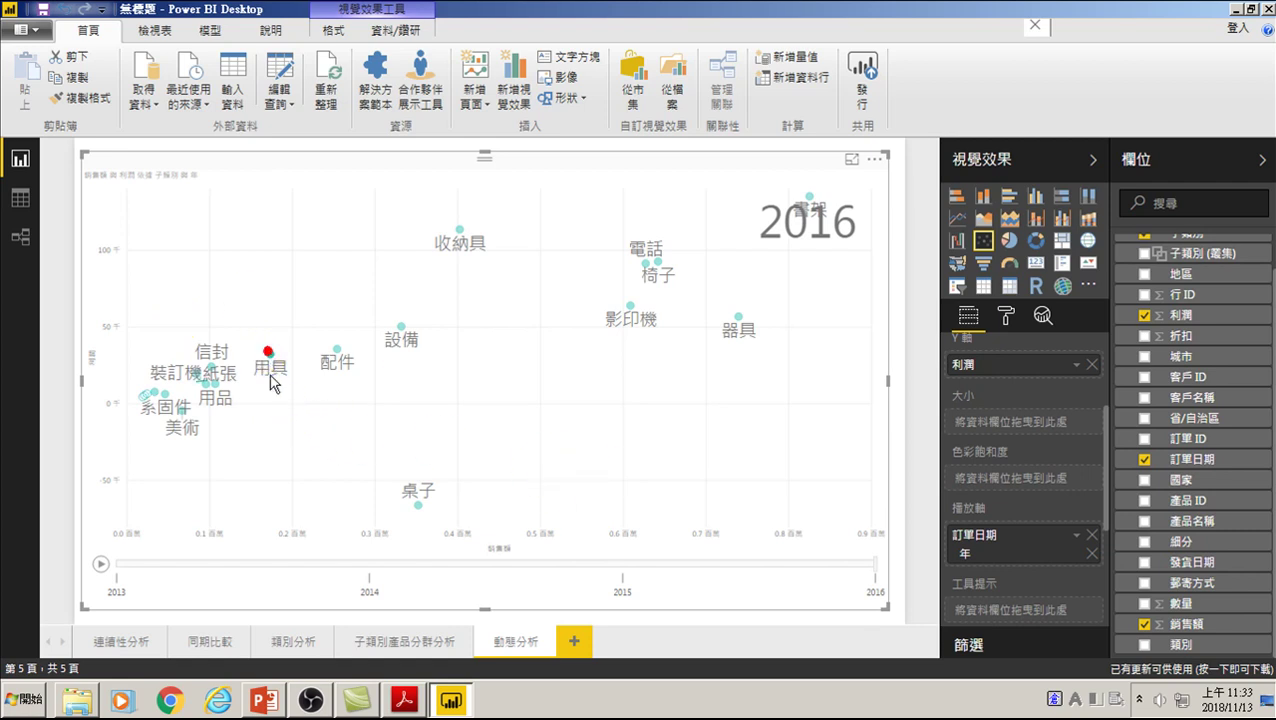
click(416, 507)
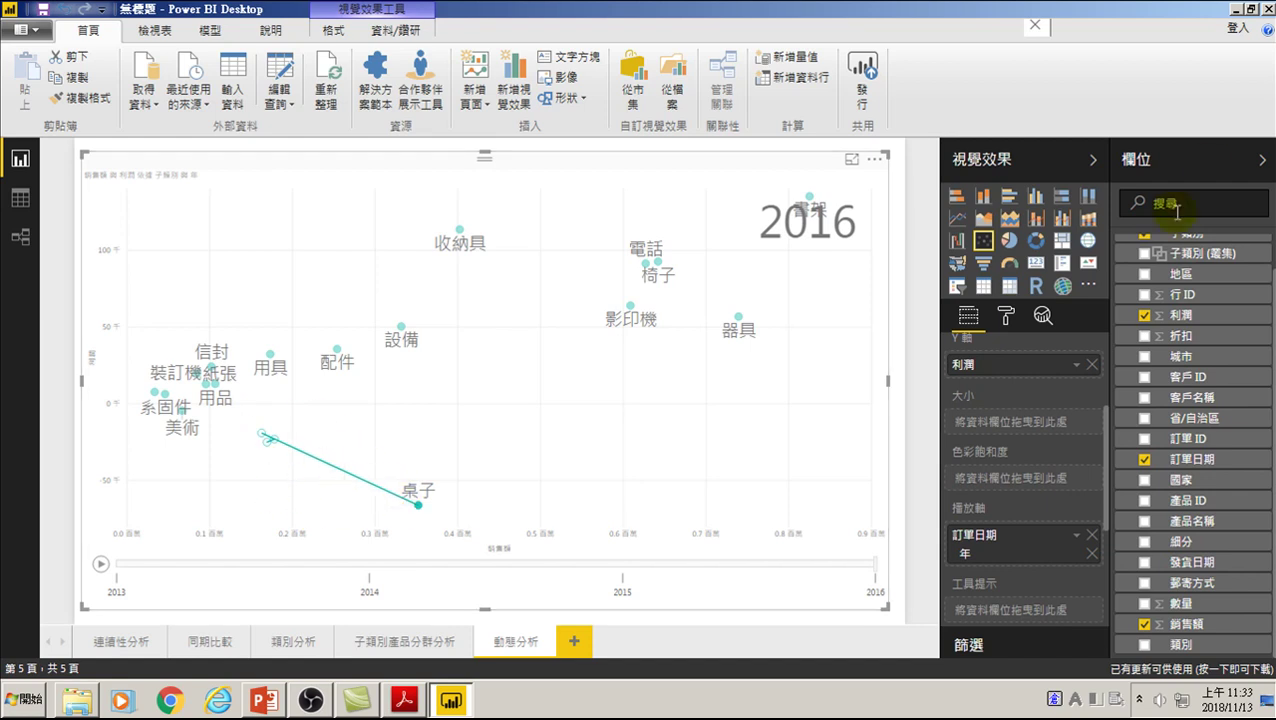
- Review the field wells: 銷售額 on X軸, 利潤 on Y軸, 訂單日期 年 on 播放軸
scroll(970, 420, up, 3)
scroll(990, 515, down, 1)
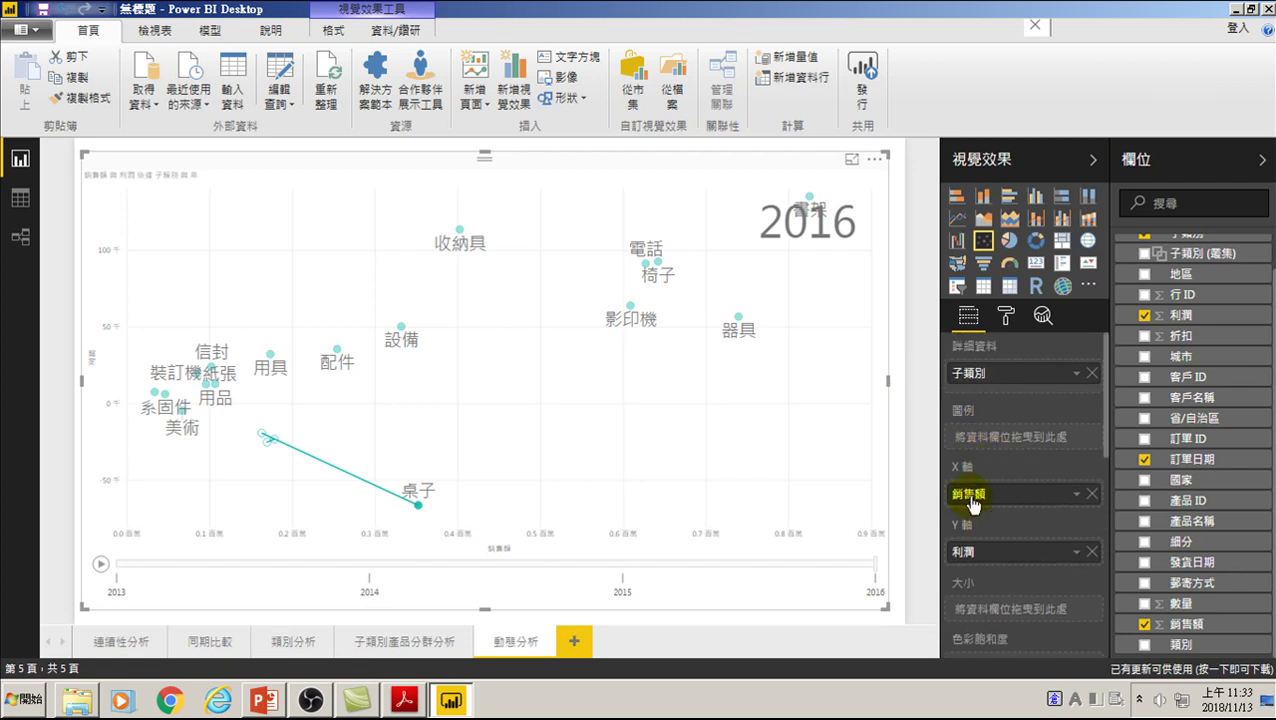
scroll(970, 490, down, 1)
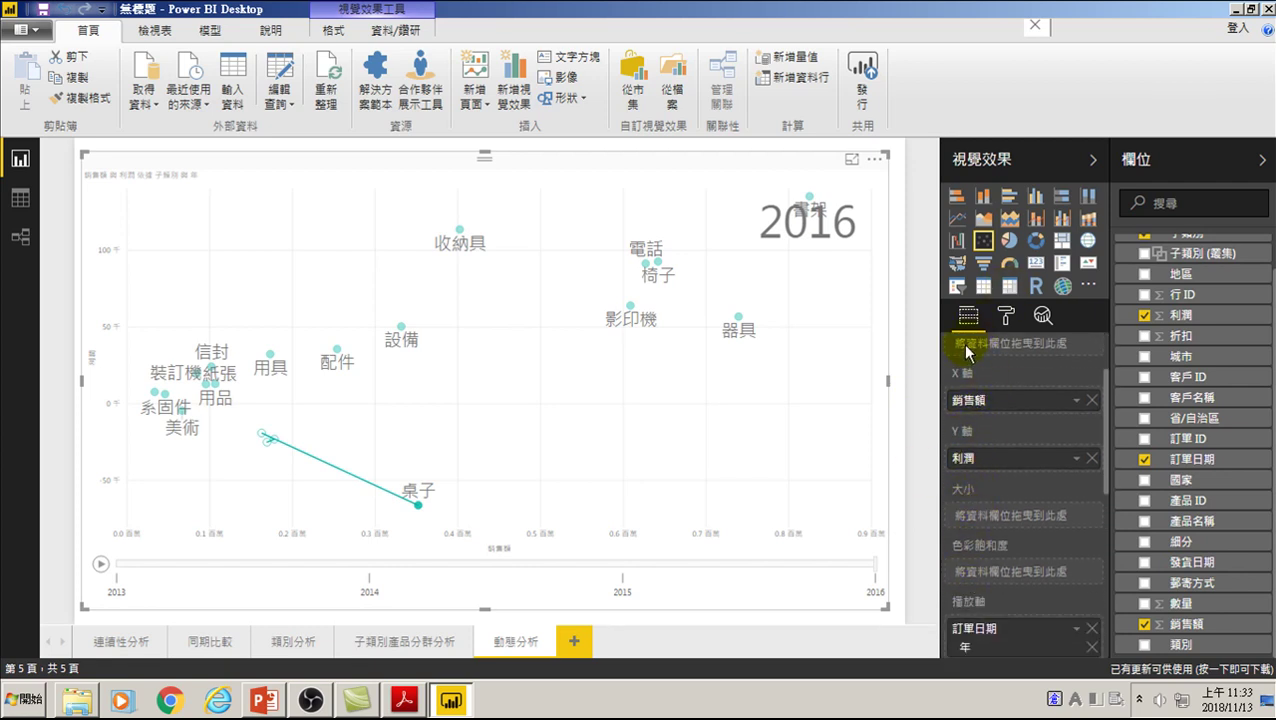
scroll(965, 400, down, 2)
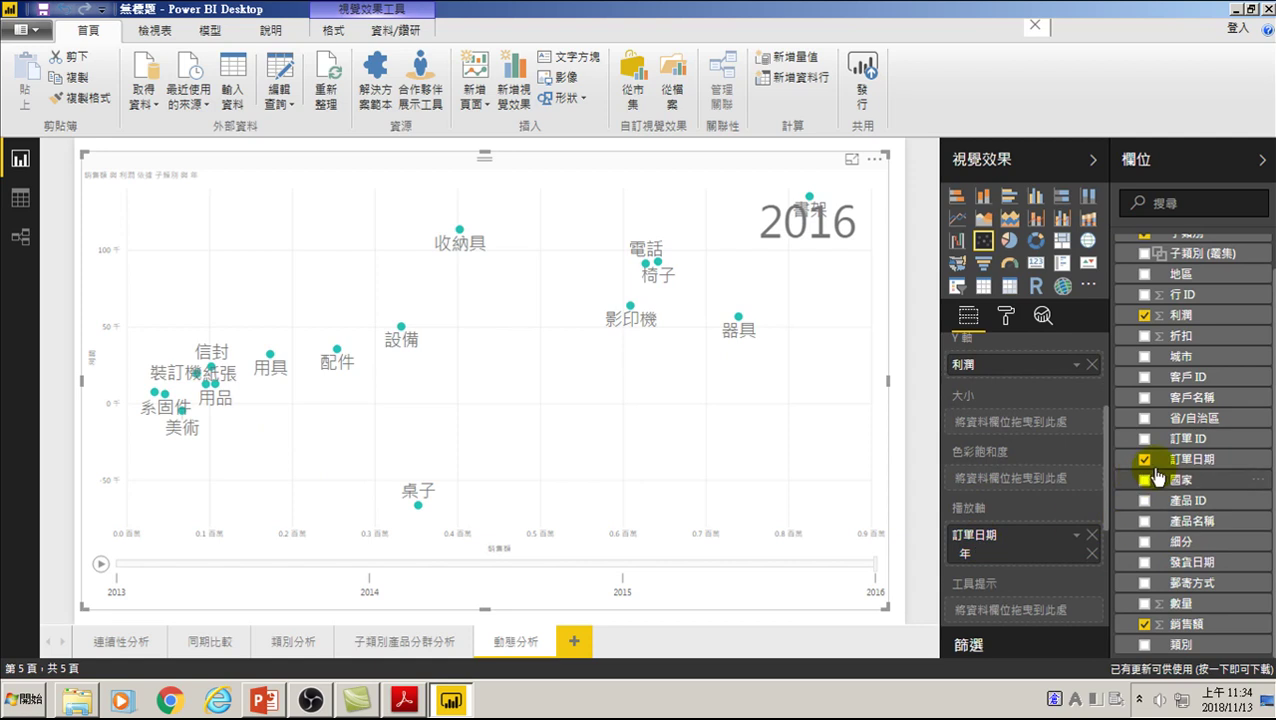